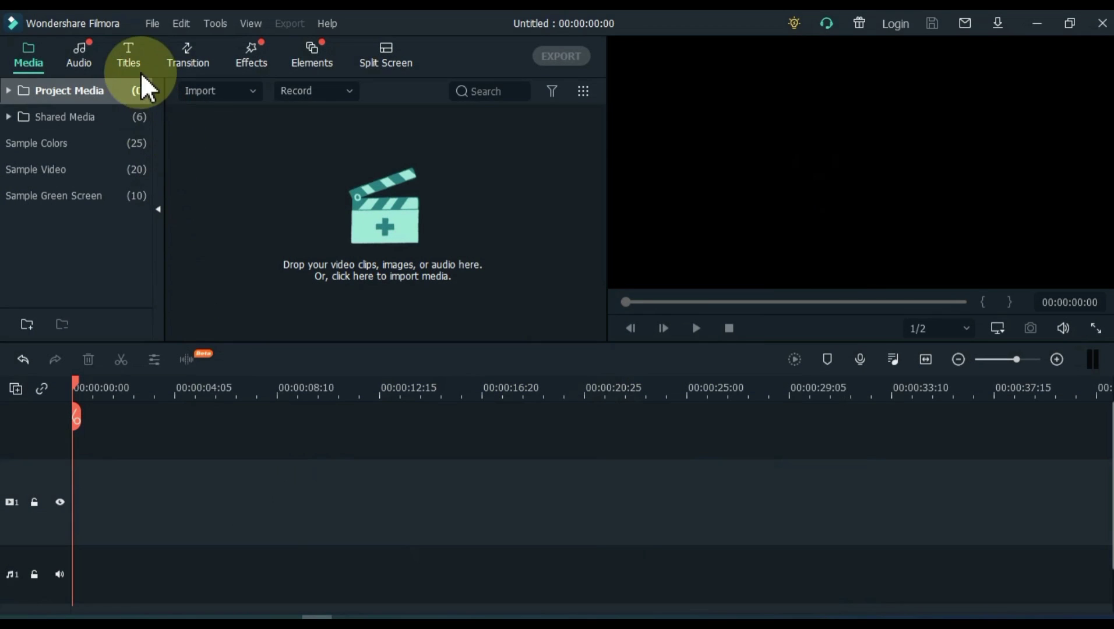
Place a Default Title clip at the start of track 1 and open its text editor
left_click(129, 54)
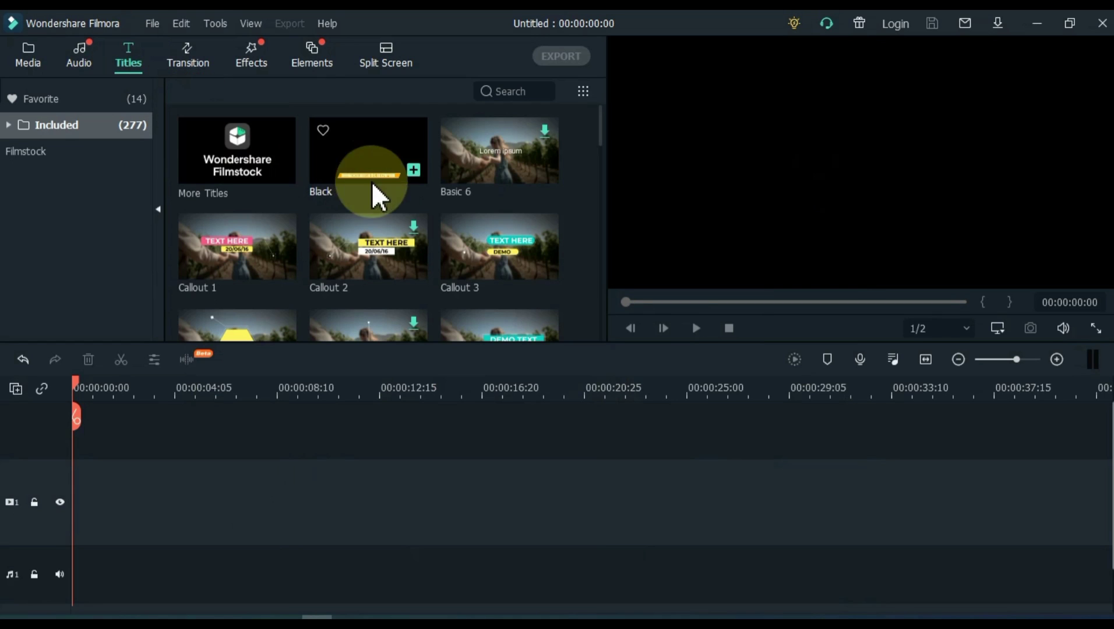
scroll(405, 201, "down", 3)
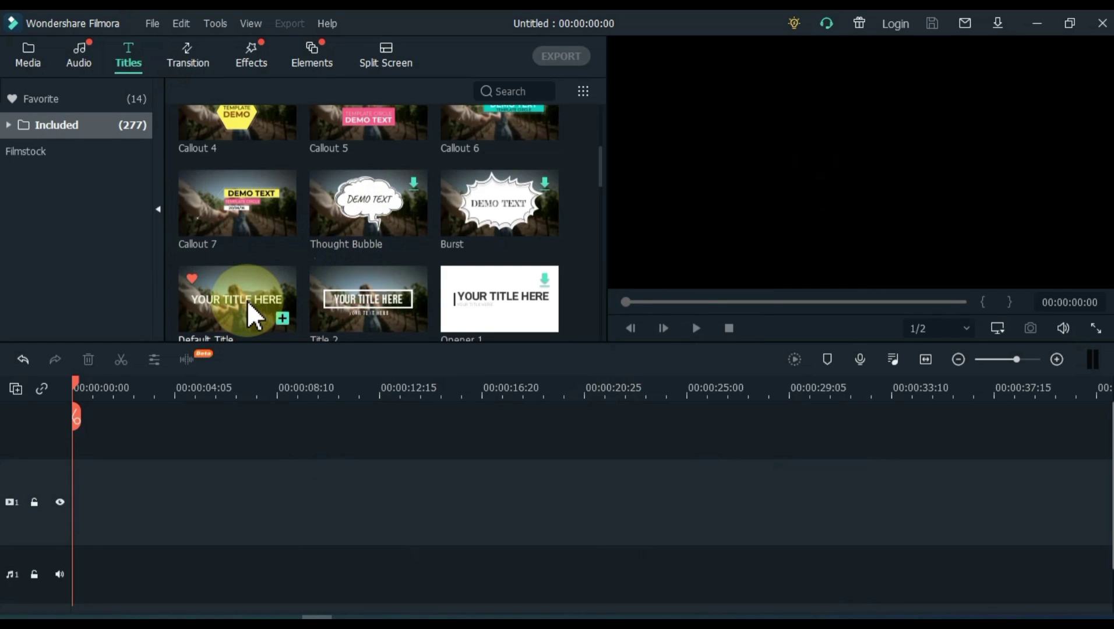
left_click_drag(247, 300, 73, 509)
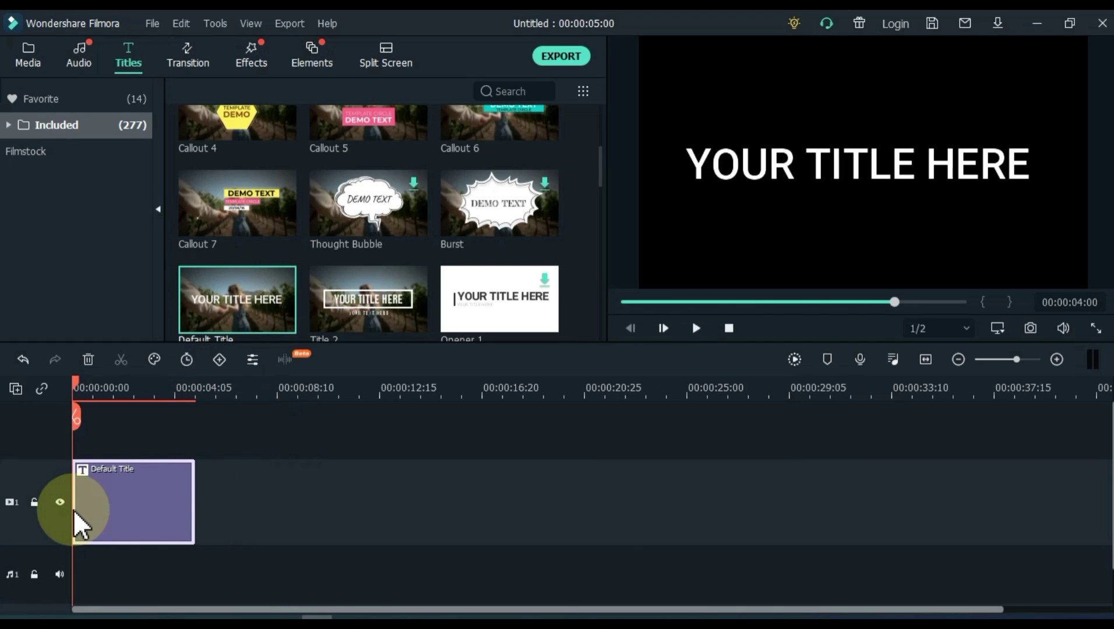
left_click(178, 497)
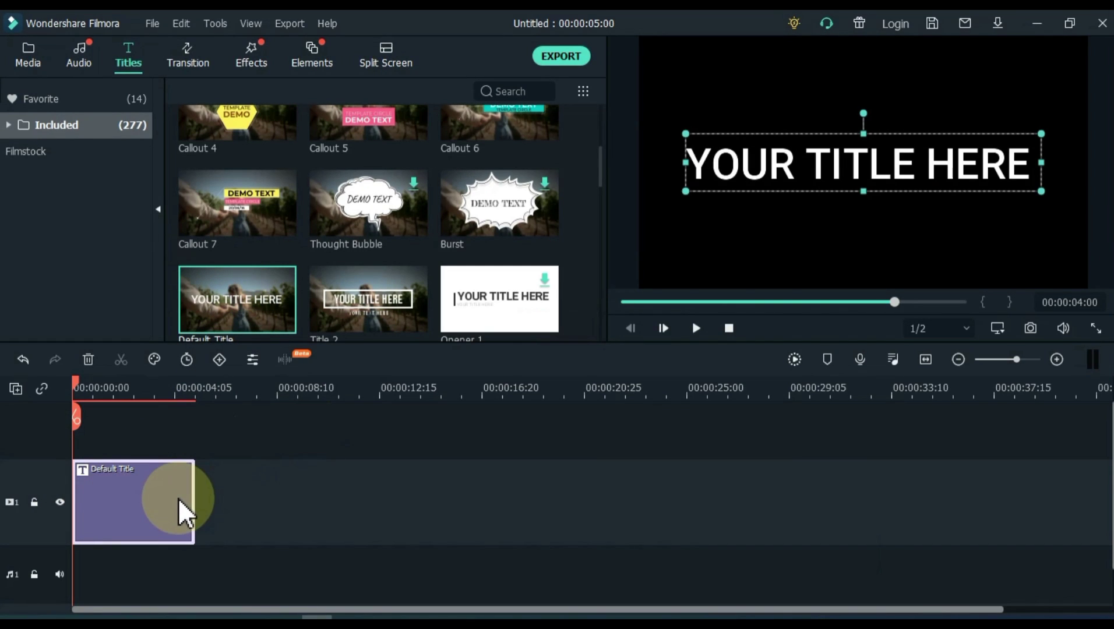
double_click(177, 497)
Replace the placeholder title text with 'Salih'
left_click(428, 194)
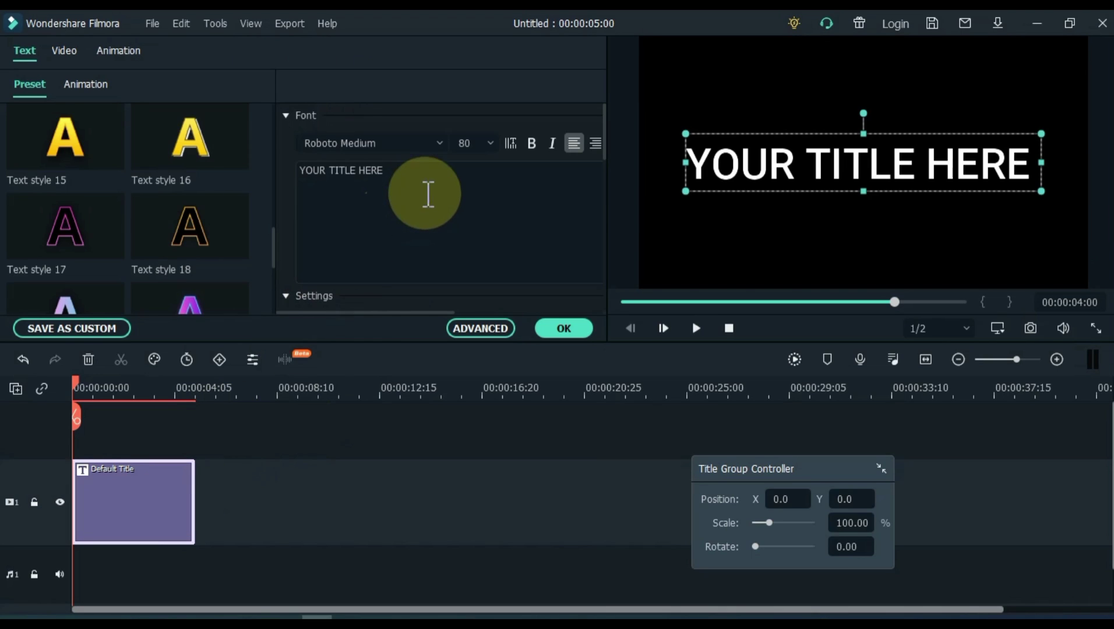
key("ctrl+a")
key("BackSpace")
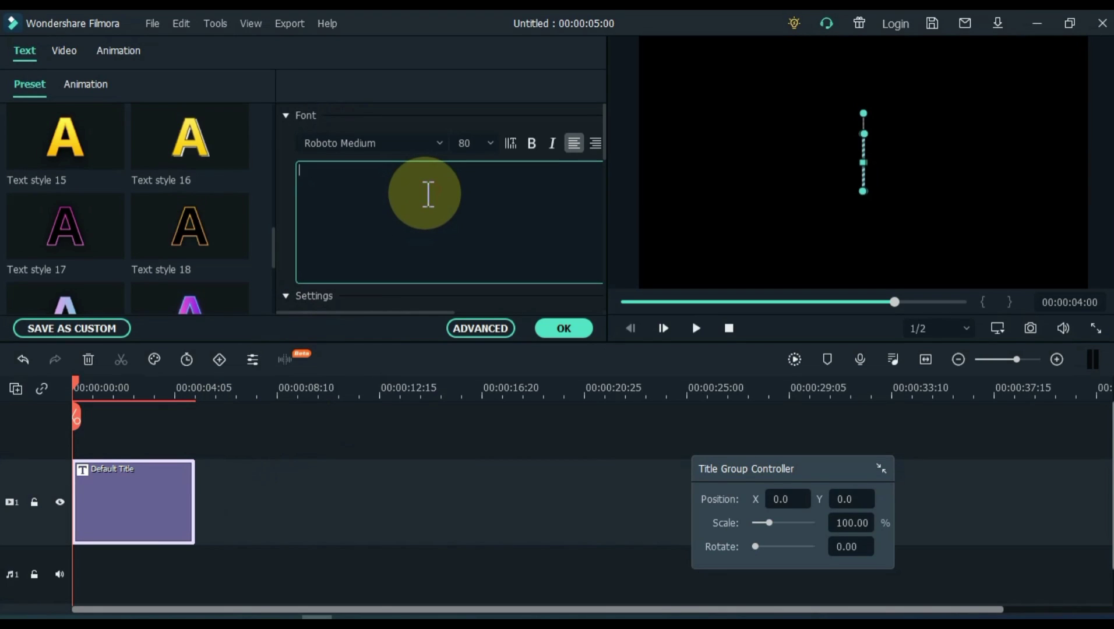
type("Salih")
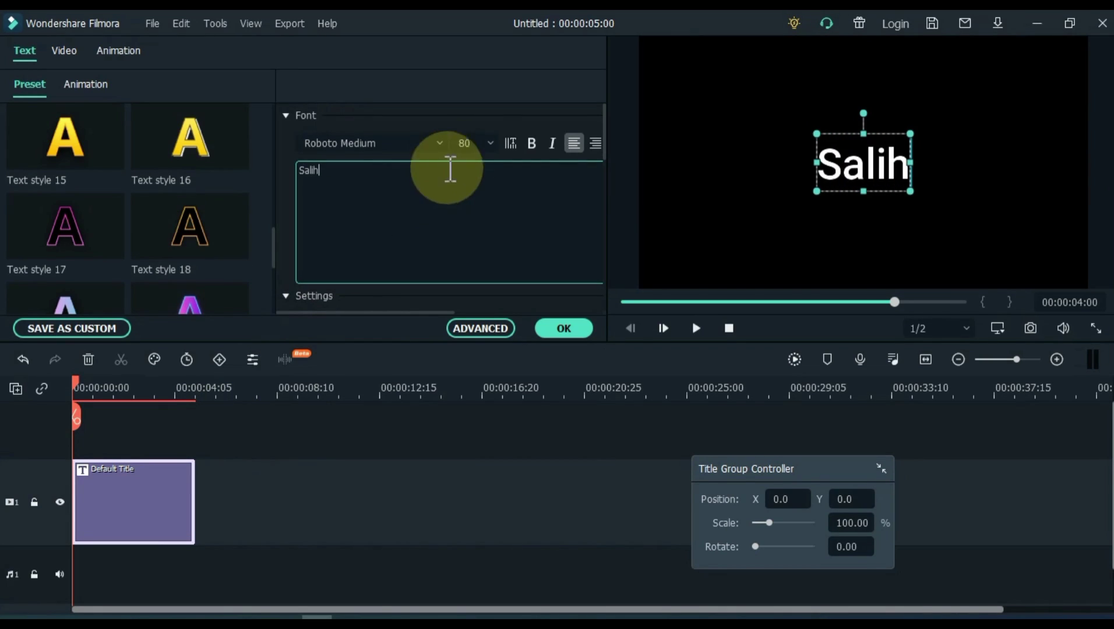
Set the title to size 150 in Segoe UI Black and confirm the changes
double_click(469, 143)
type("200")
key("Return")
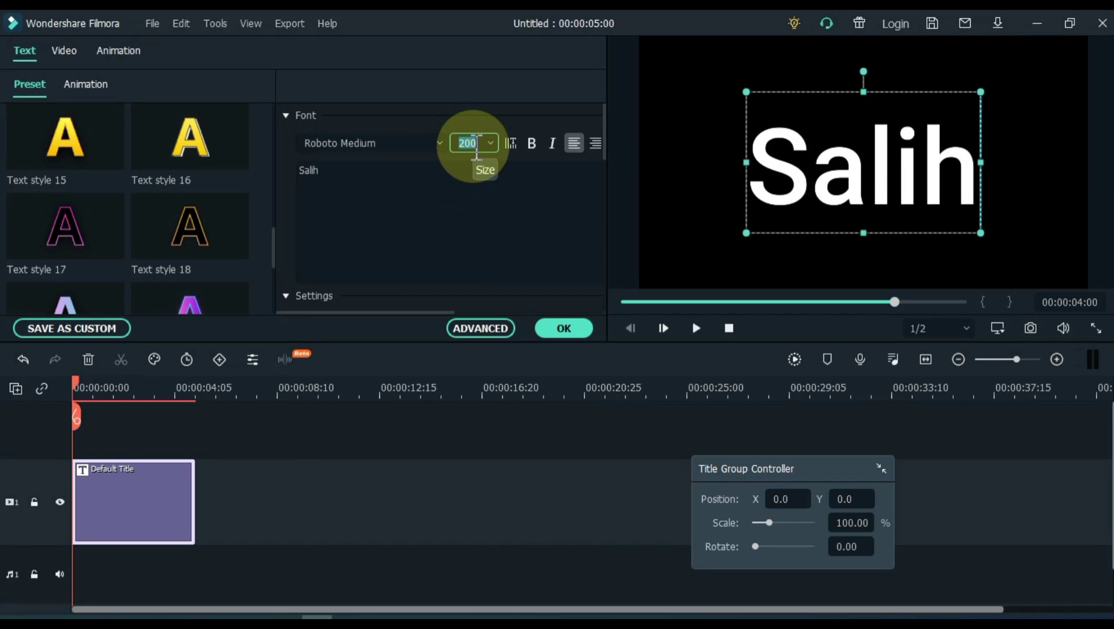
type("150")
key("Return")
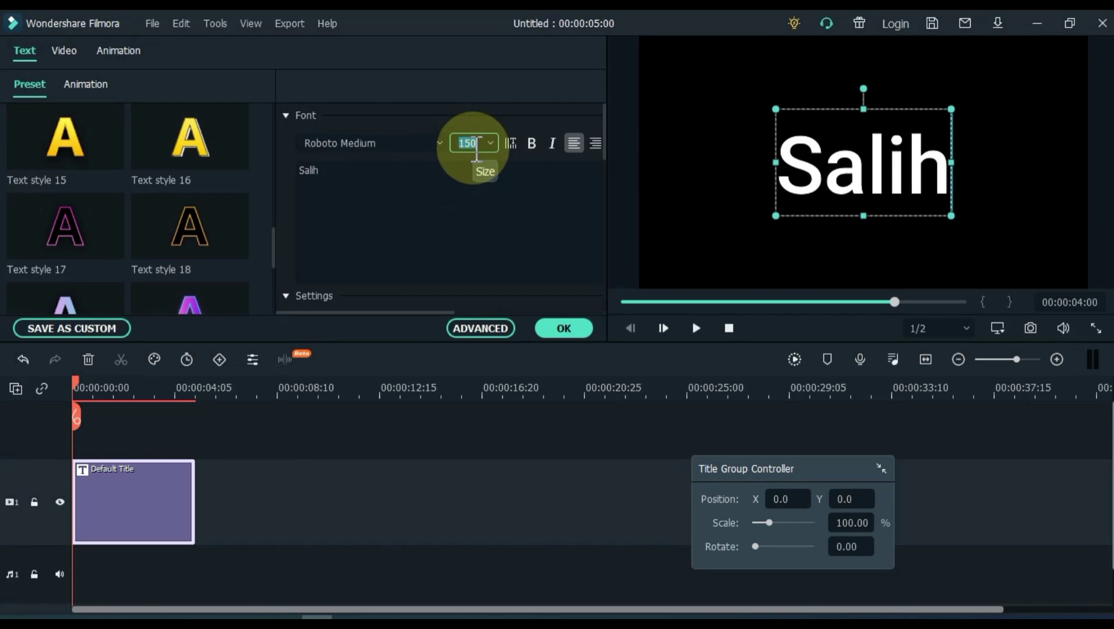
left_click(357, 144)
type("S")
type("egoe UI")
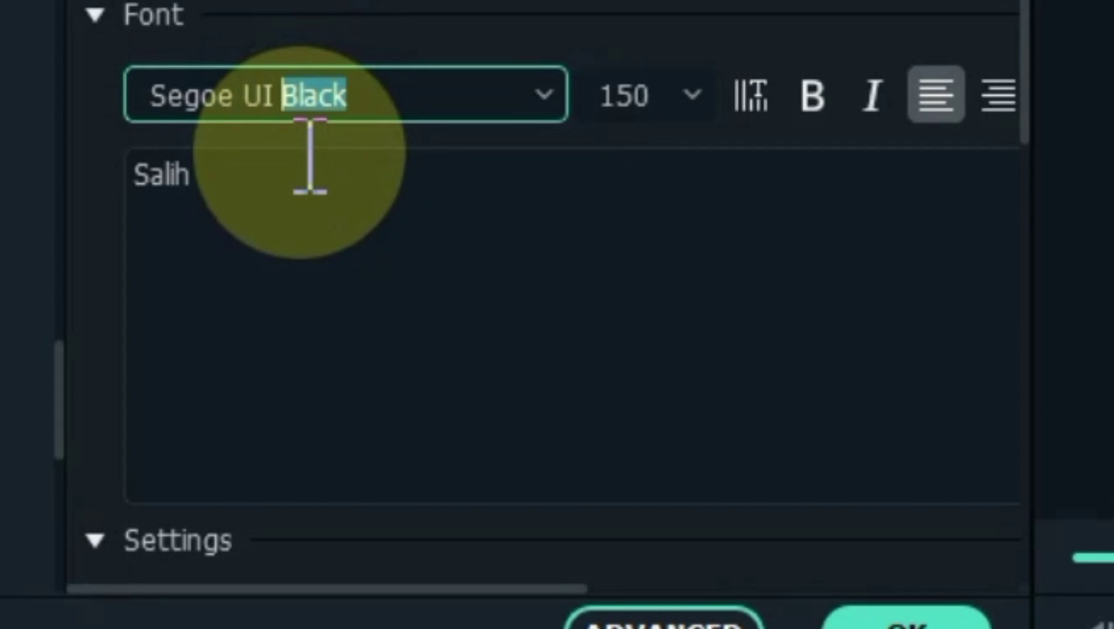
type(" Black")
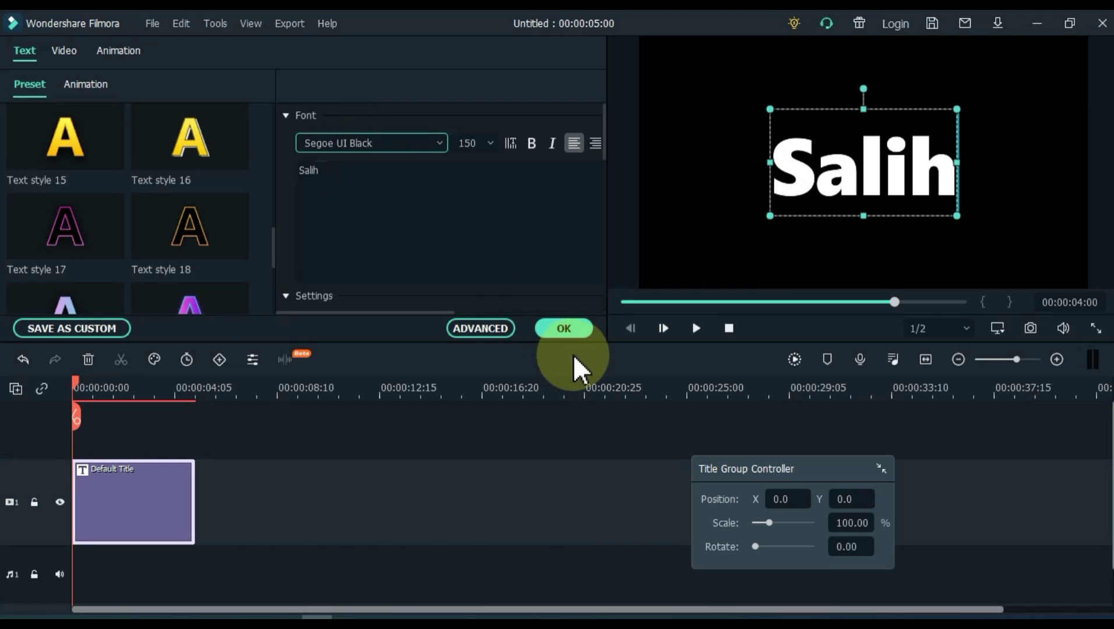
left_click(926, 626)
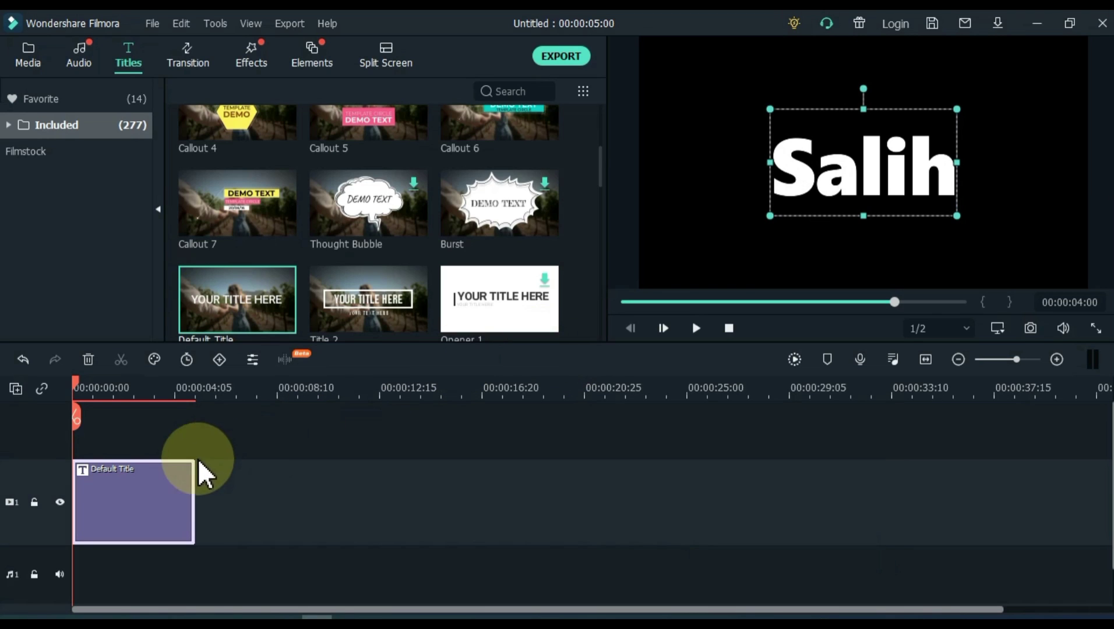
Copy the Salih title clip and paste it onto a newly added second video track
right_click(150, 492)
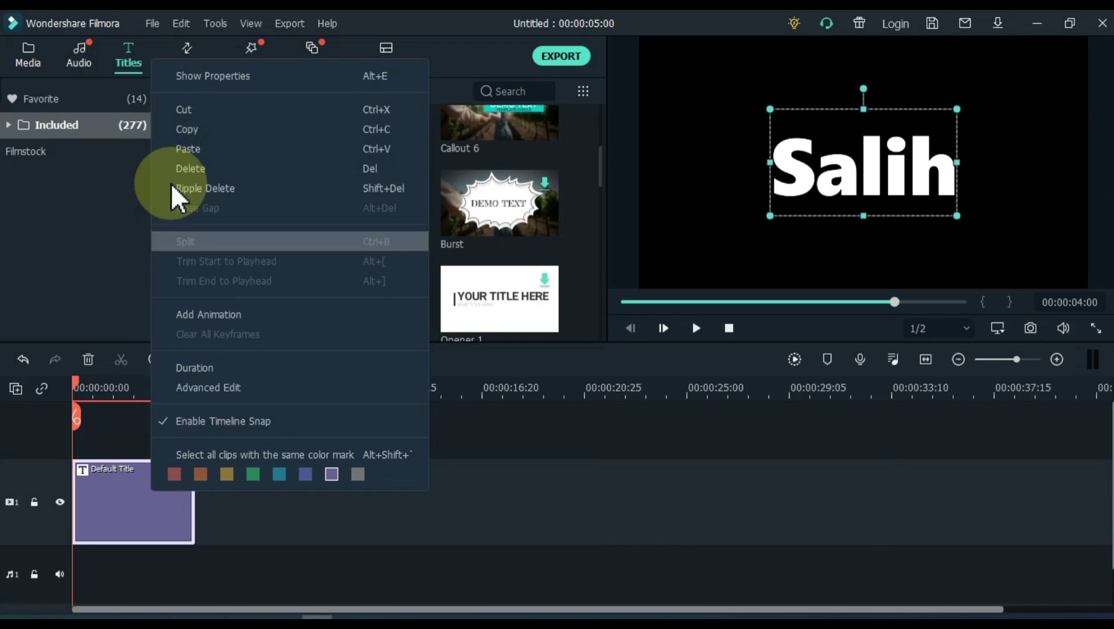
left_click(208, 132)
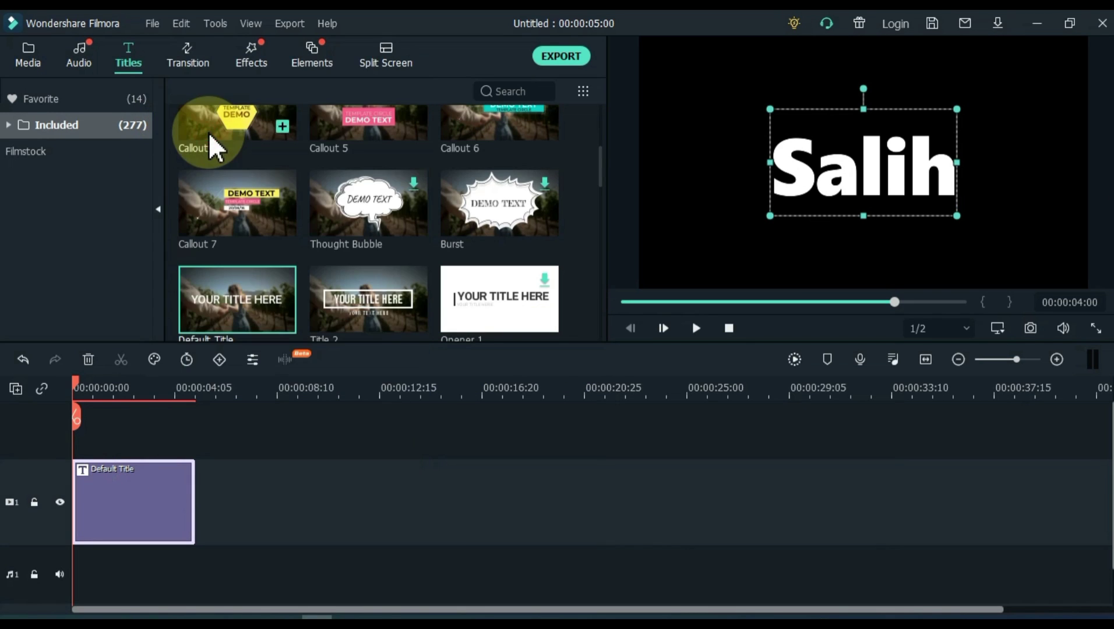
left_click(16, 389)
left_click(40, 403)
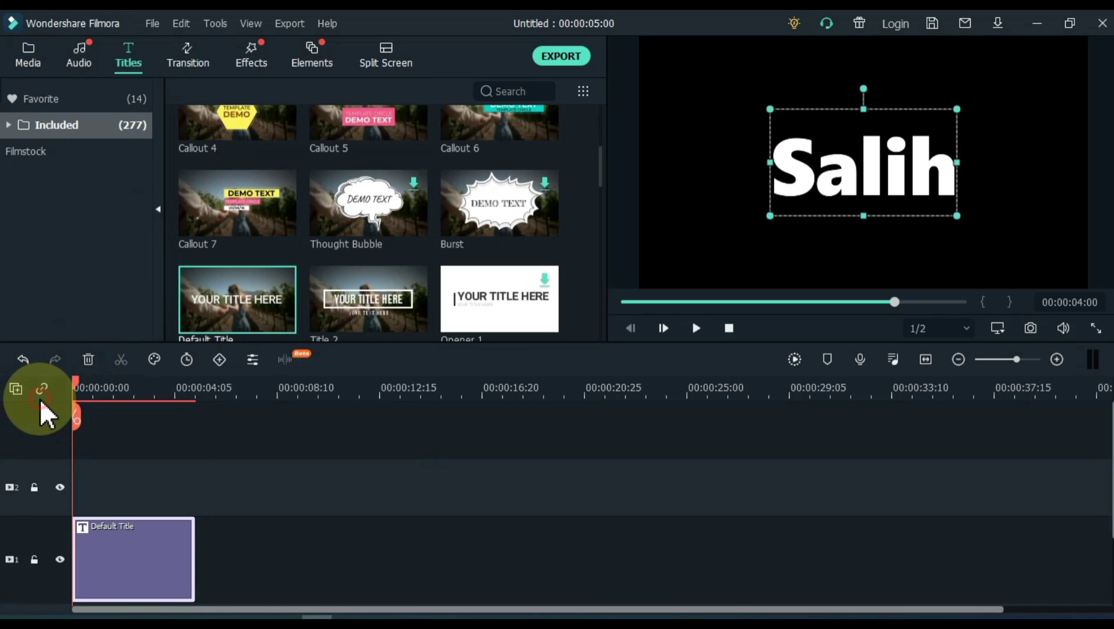
left_click(49, 463)
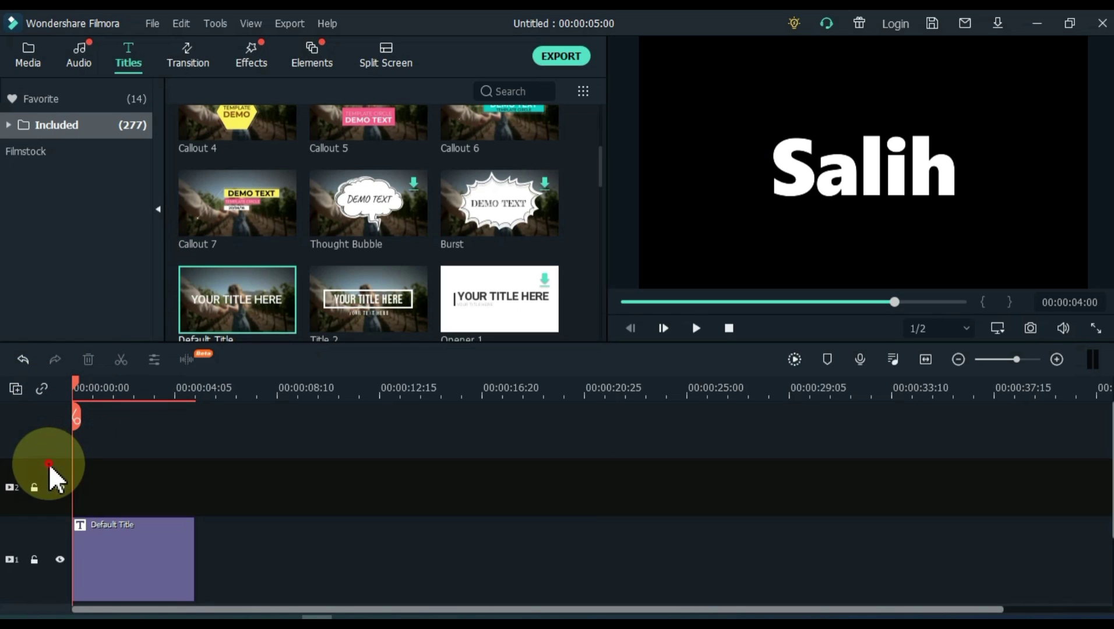
right_click(85, 486)
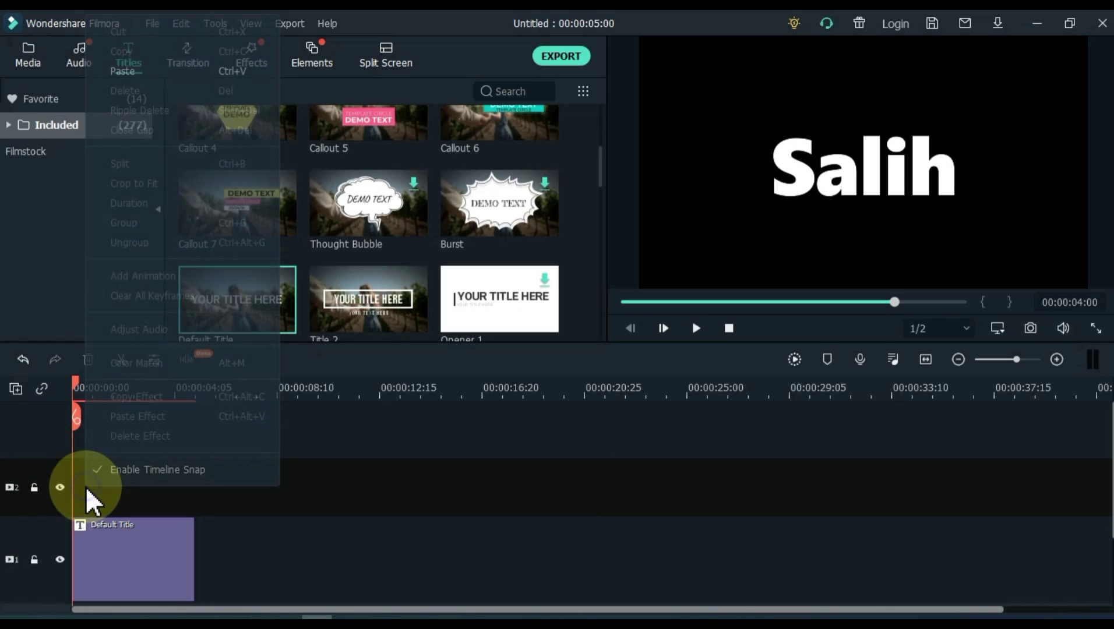
left_click(141, 77)
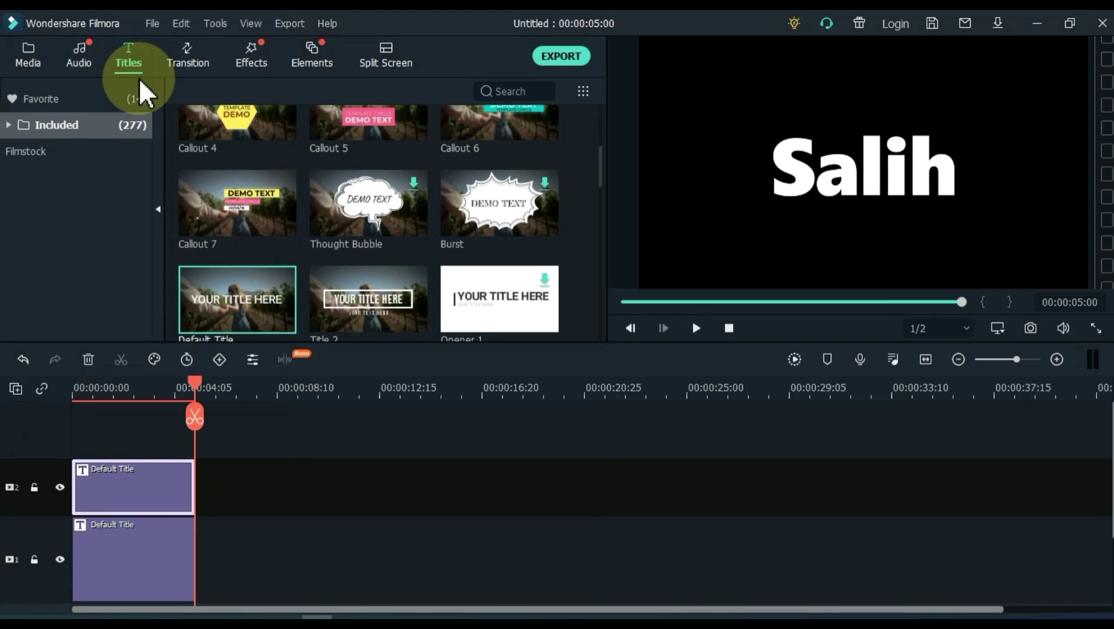
Make the track 2 title's text blue (#3123ff) and close its editor
left_click(108, 502)
double_click(107, 503)
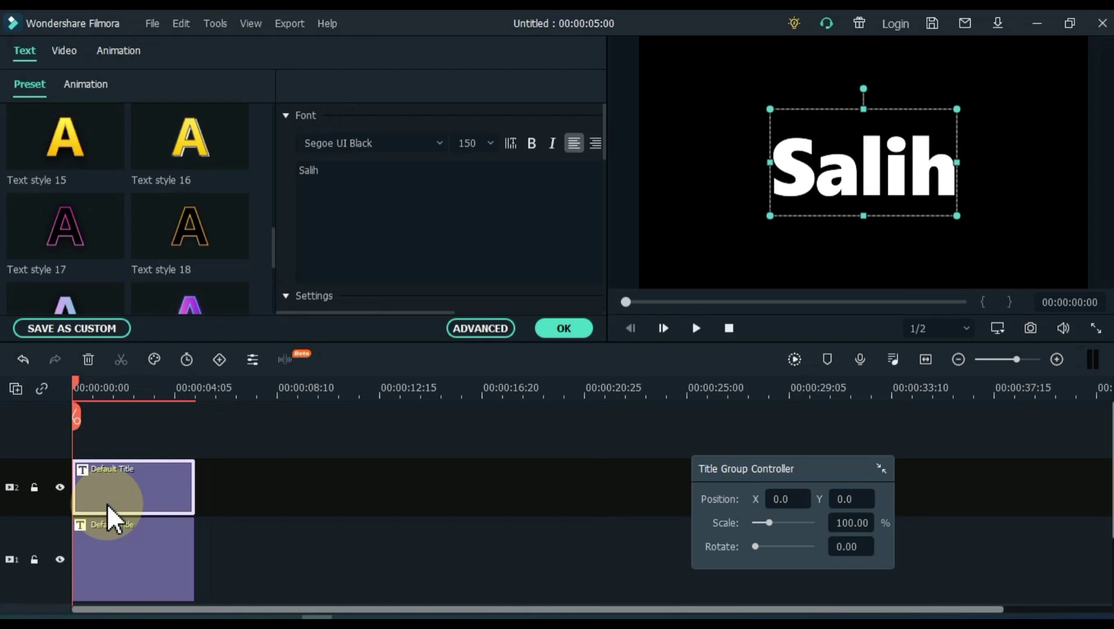
scroll(368, 265, "down", 2)
left_click(430, 278)
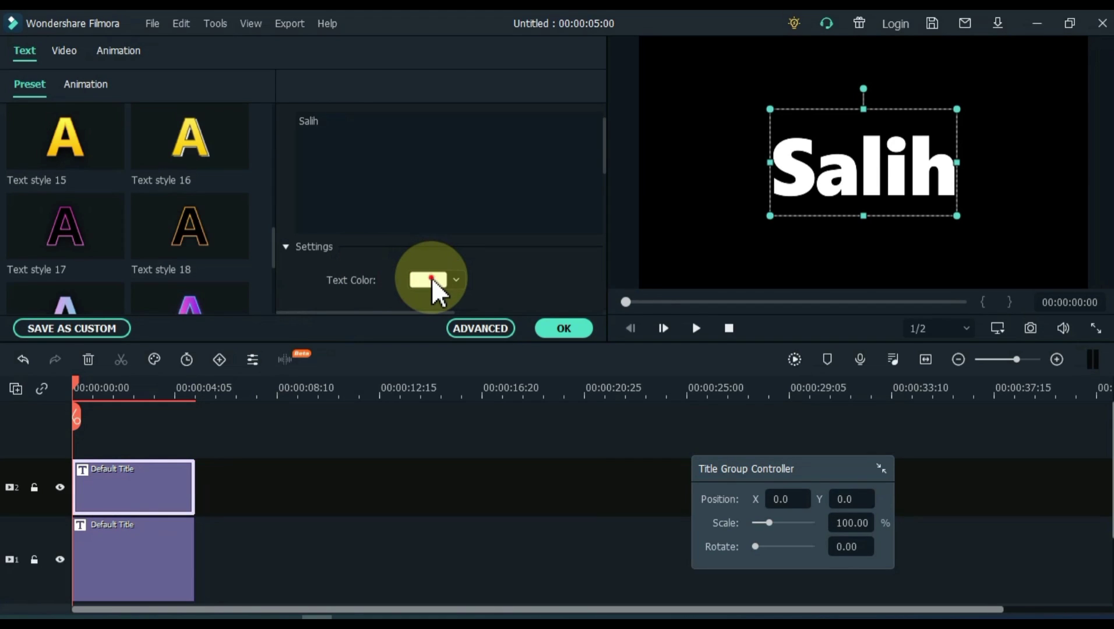
left_click(434, 396)
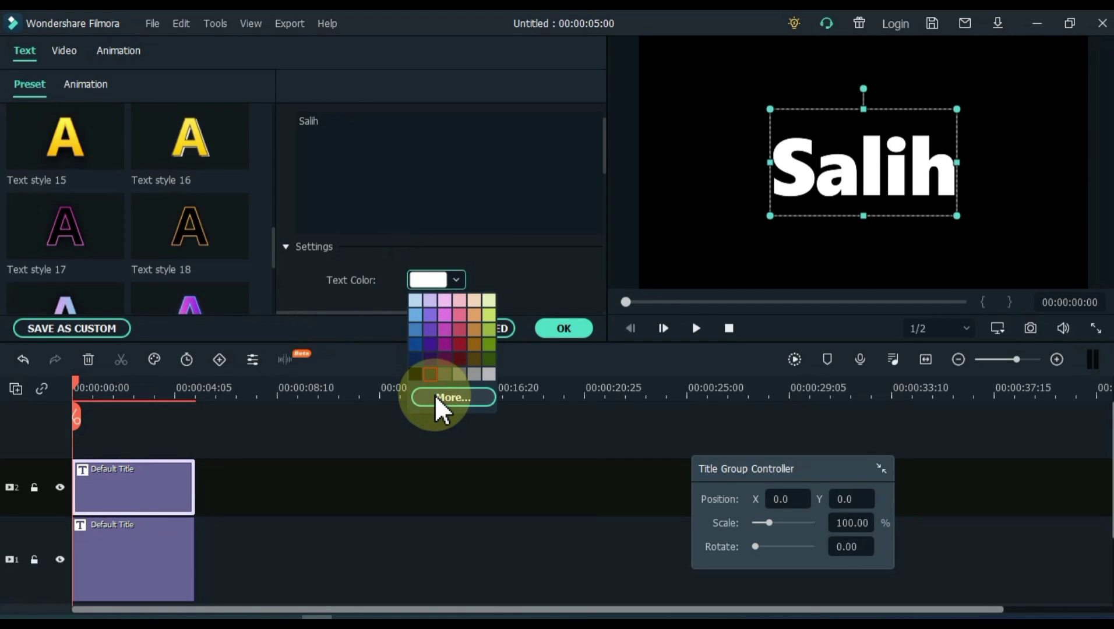
left_click(499, 232)
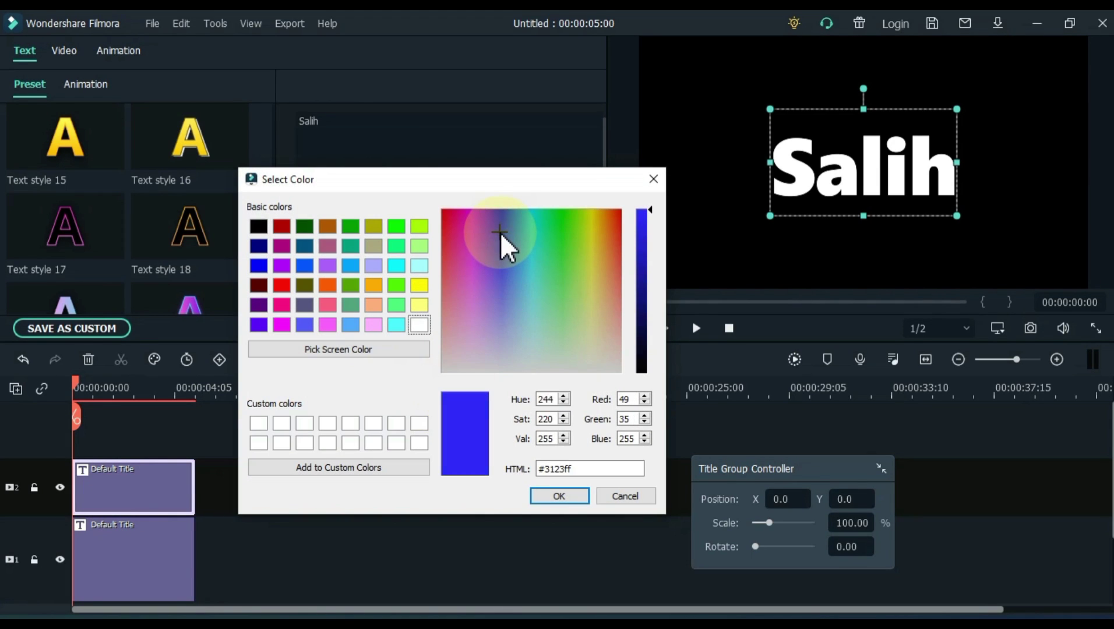
left_click(552, 499)
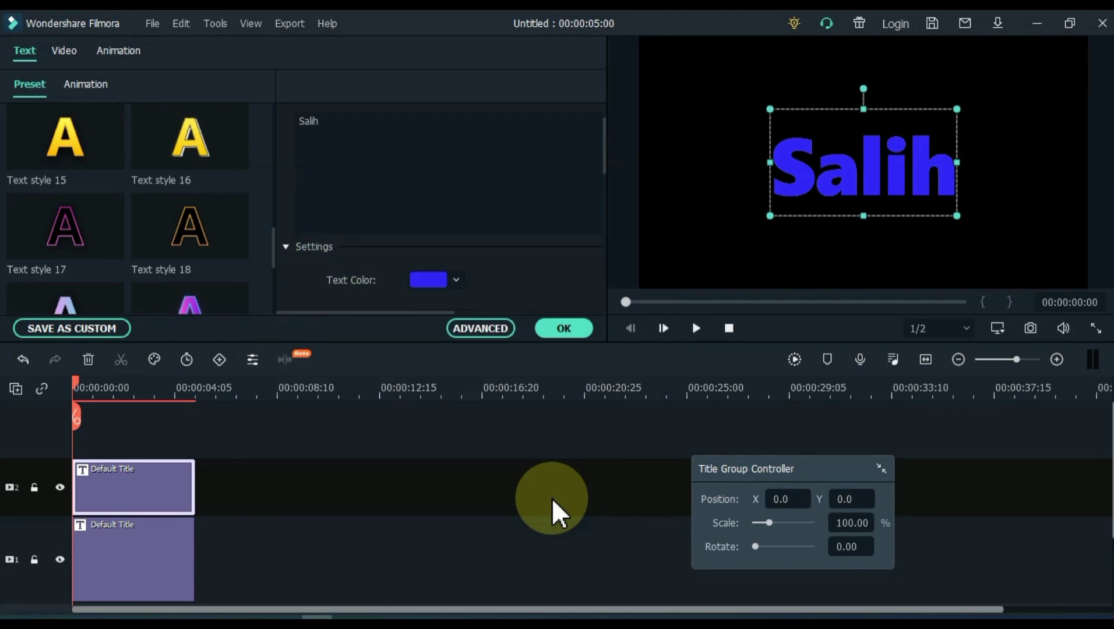
left_click(557, 327)
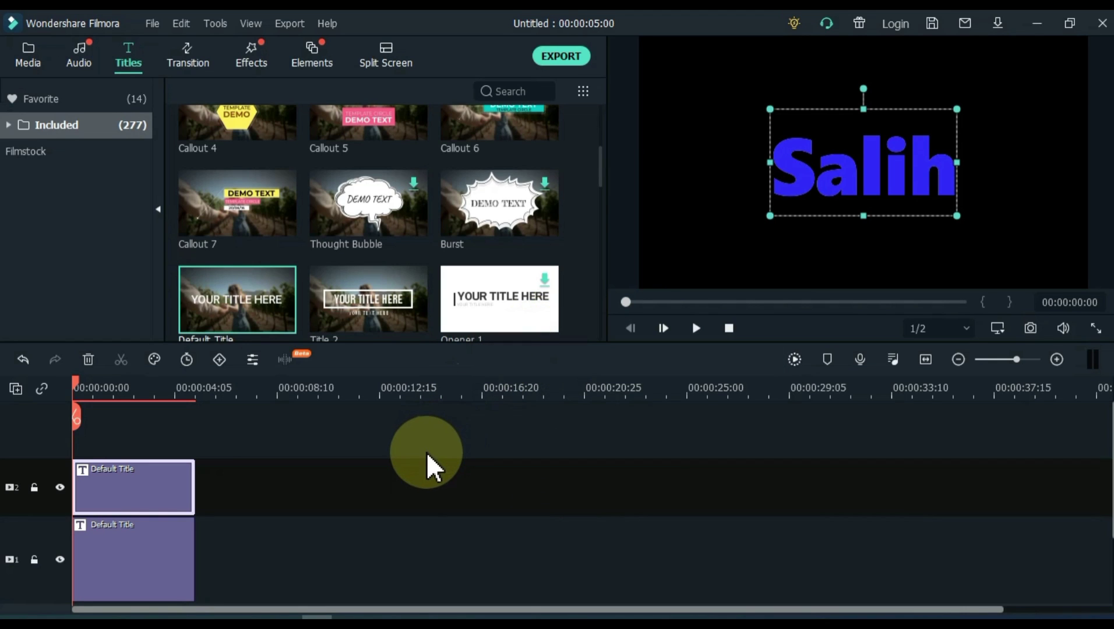
Find the Morph transition and apply it to the start of the track 2 and track 1 titles
left_click(182, 53)
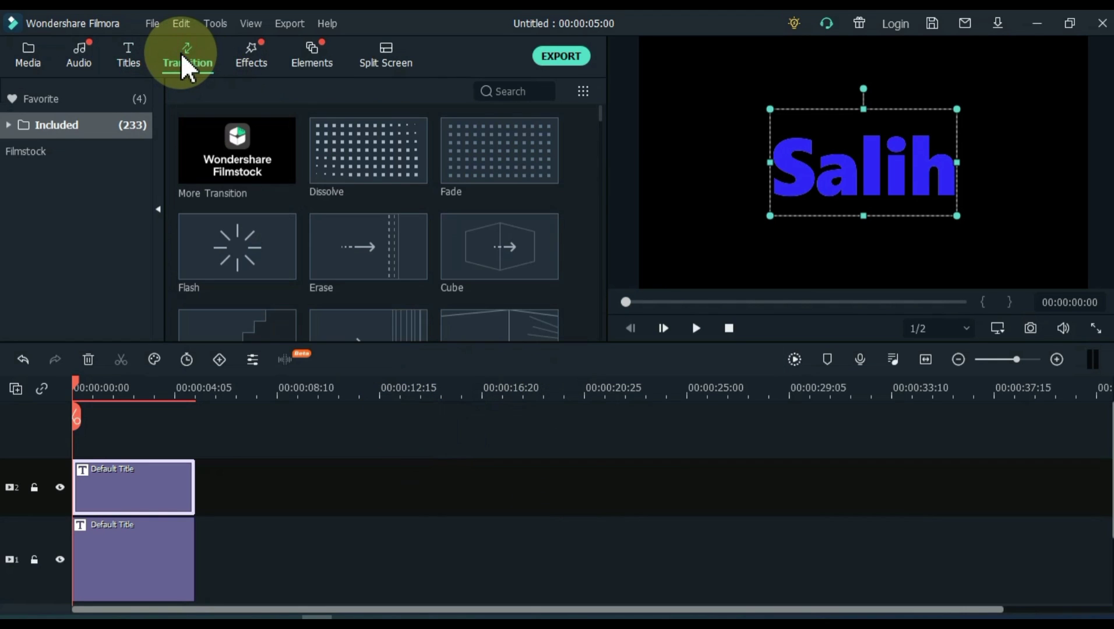
left_click(515, 93)
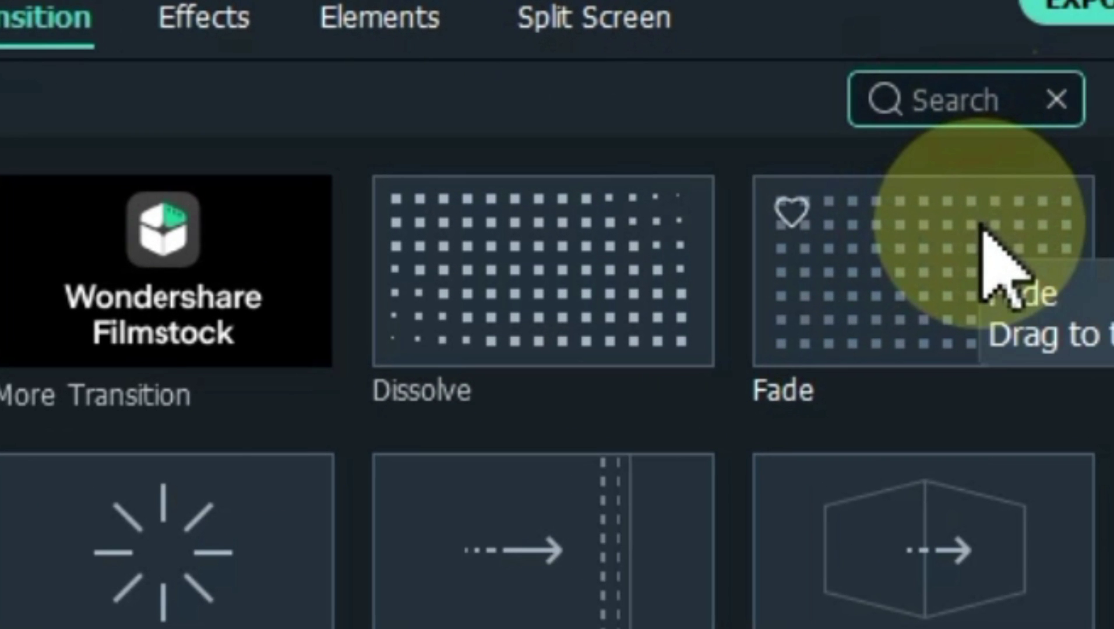
type("Morp")
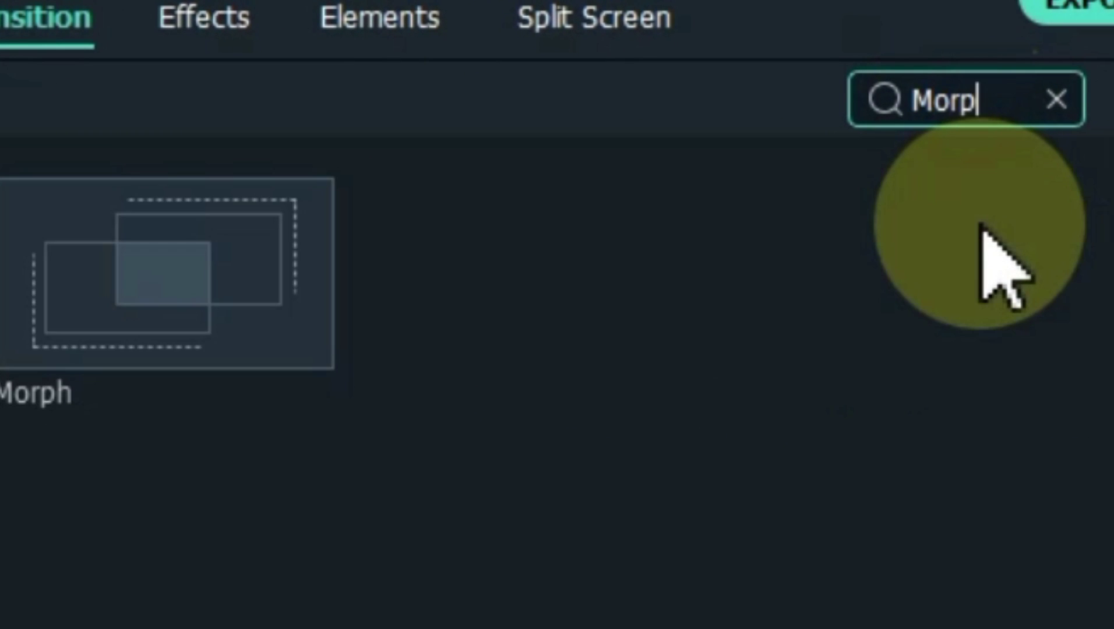
type("h")
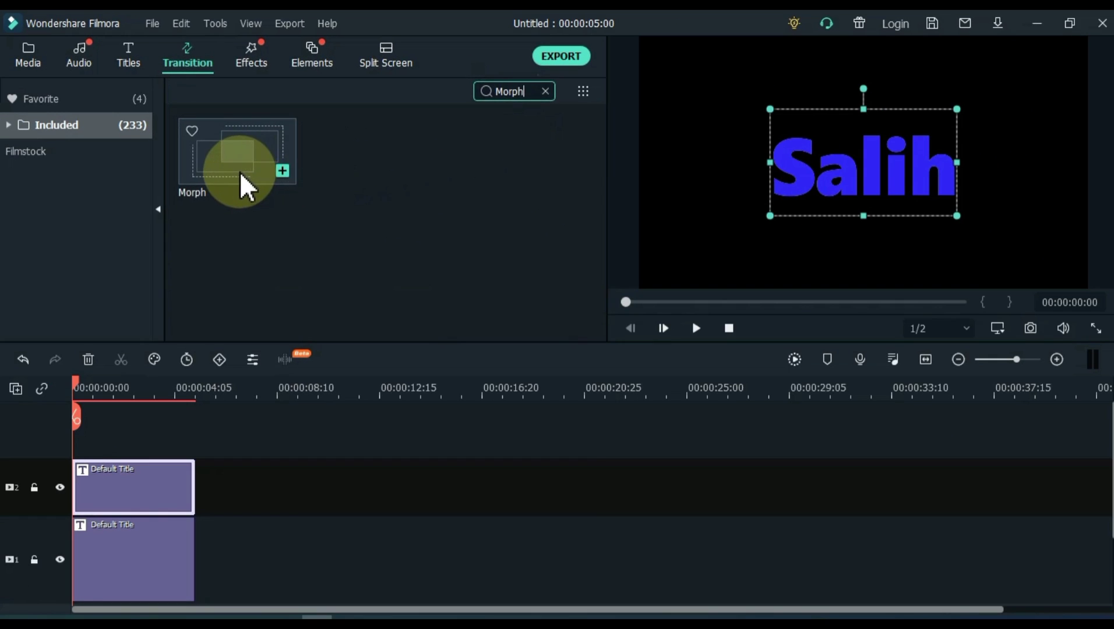
left_click_drag(223, 215, 101, 467)
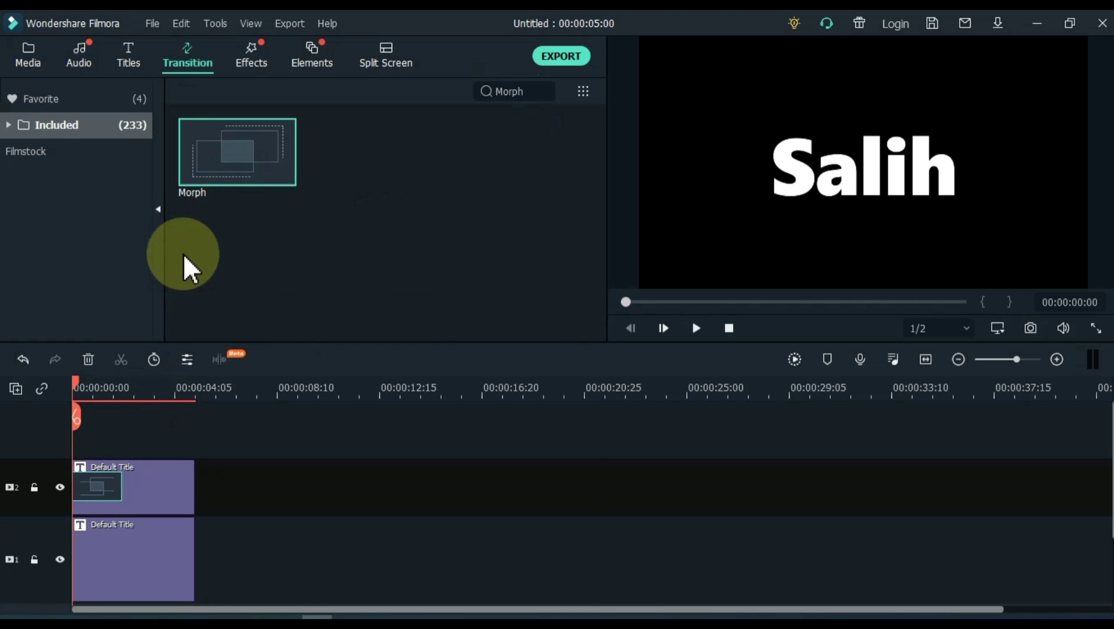
left_click_drag(229, 170, 88, 539)
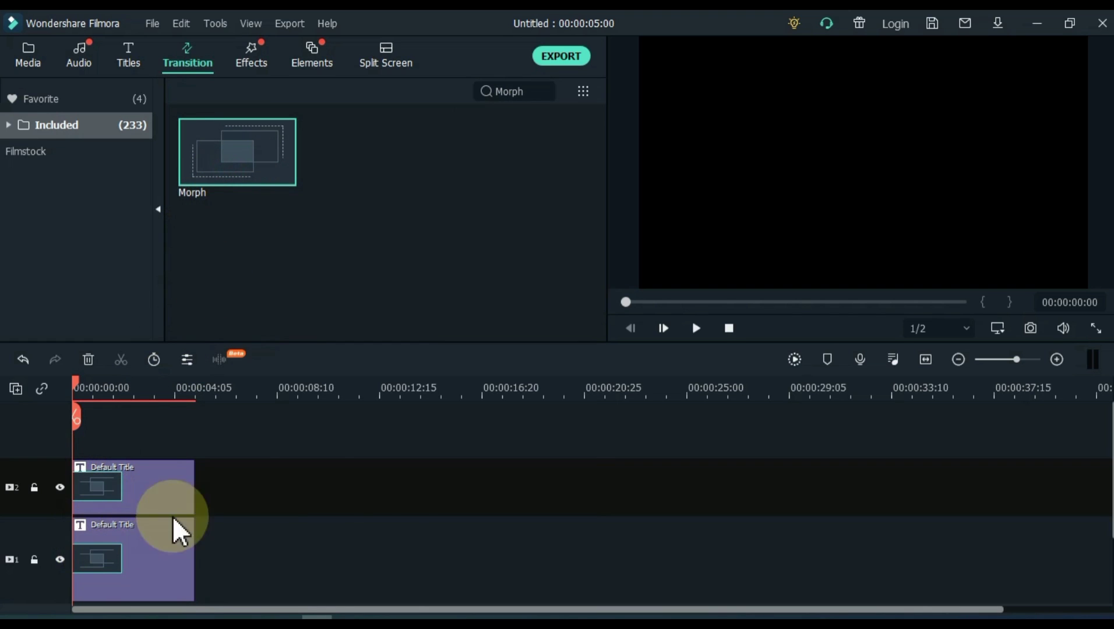
Play back the Salih title animation in the preview
left_click(696, 329)
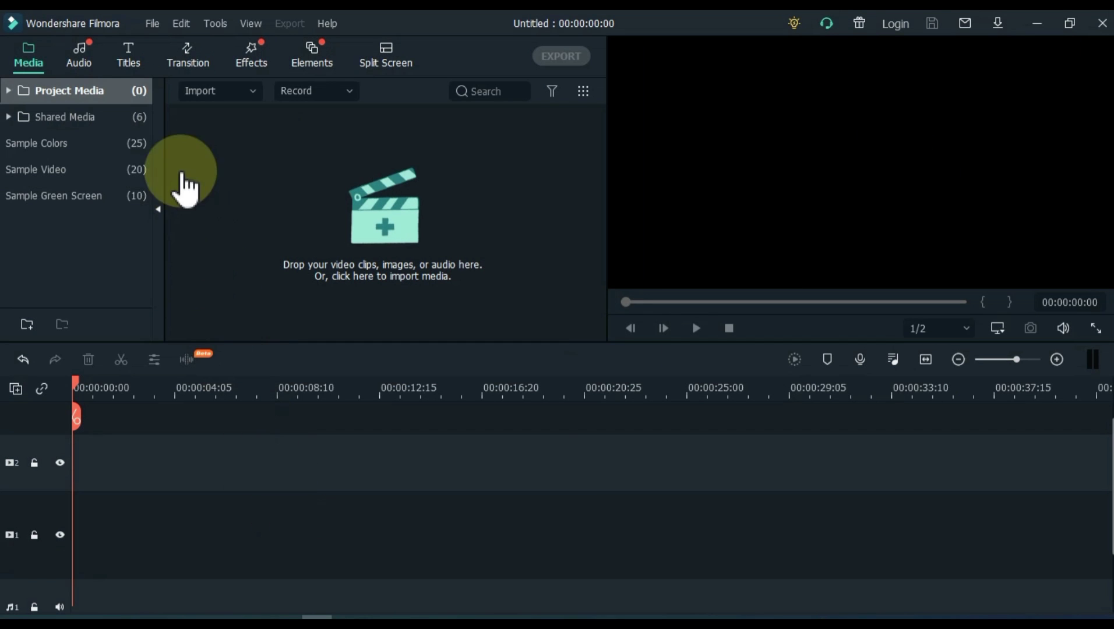
Add a Default Title clip to track 1 and open it for editing
left_click(131, 53)
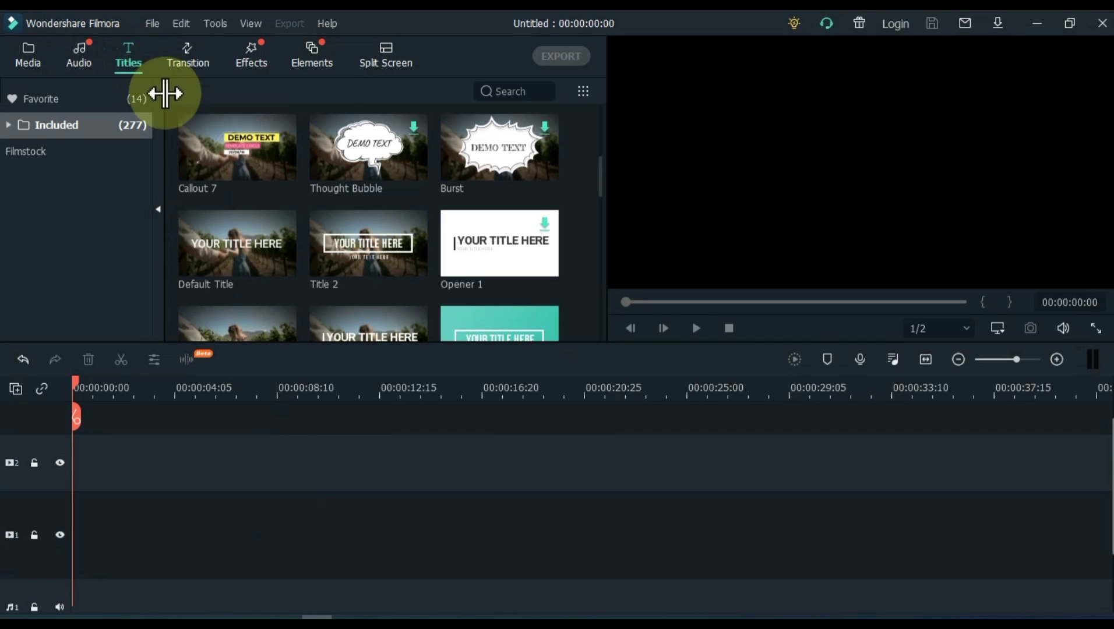
left_click_drag(218, 263, 74, 531)
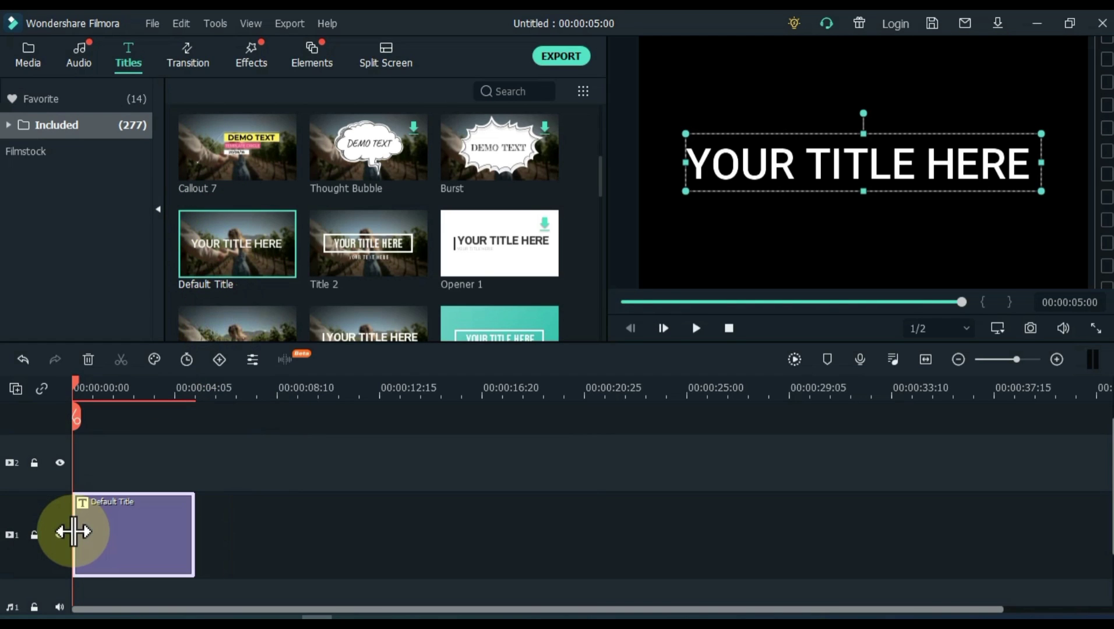
double_click(143, 525)
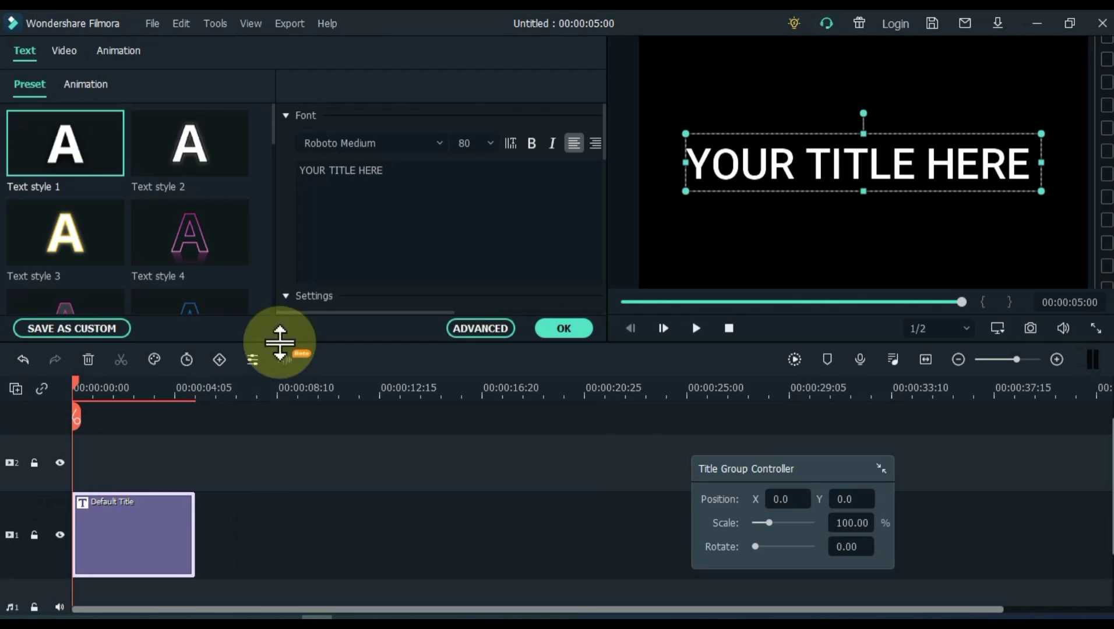
Change the title text to 'Super Text' in the Sacramento font and confirm
left_click(450, 186)
key("ctrl+a")
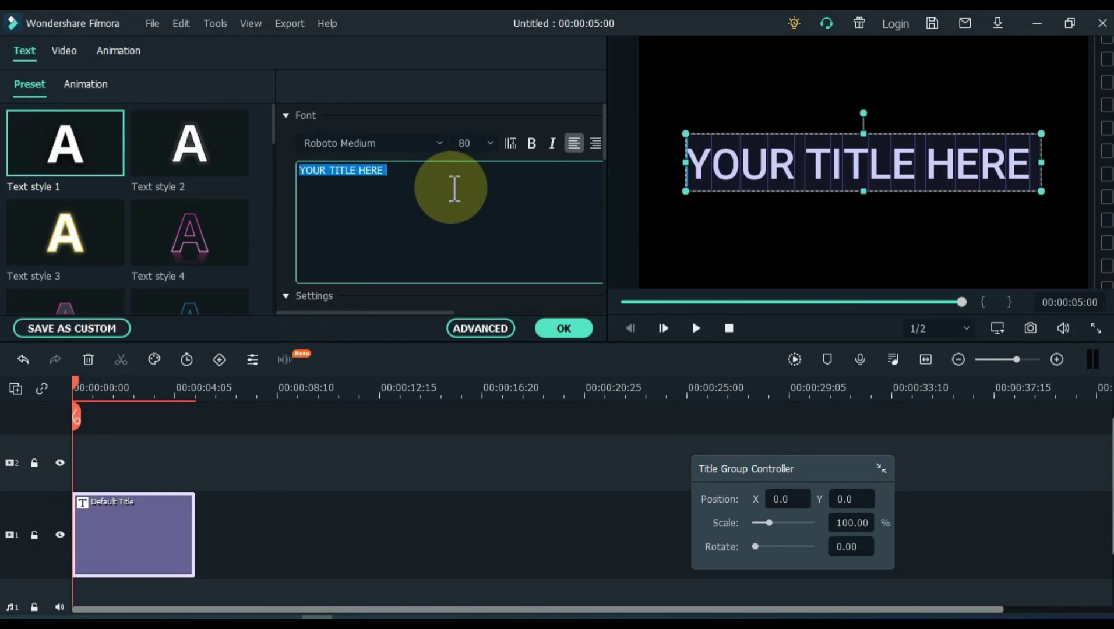
key("BackSpace")
type("Super Text")
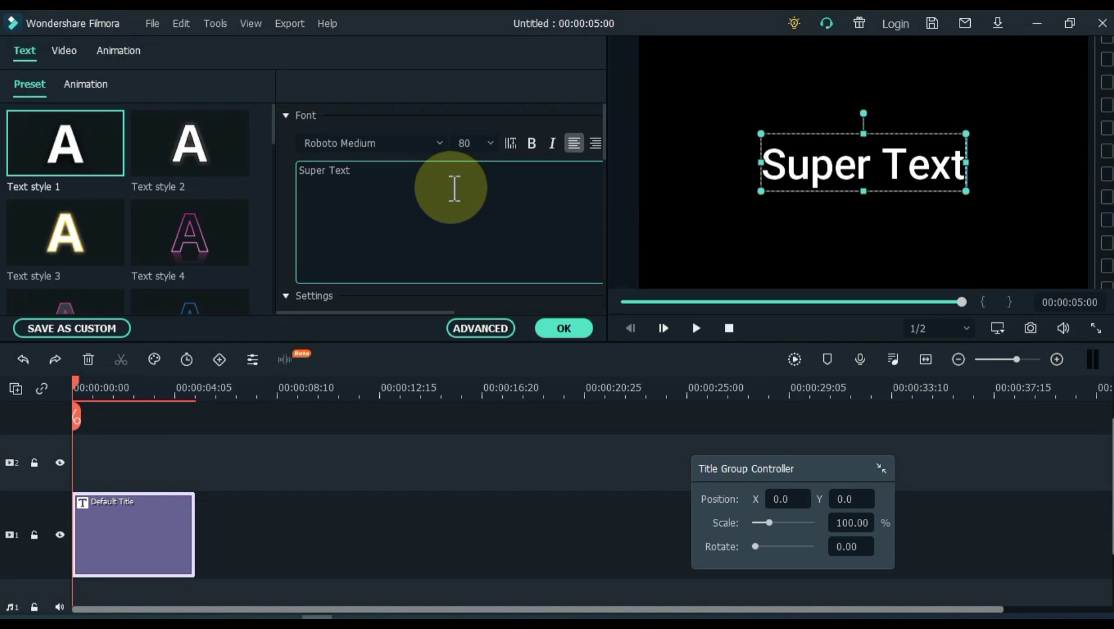
left_click(388, 148)
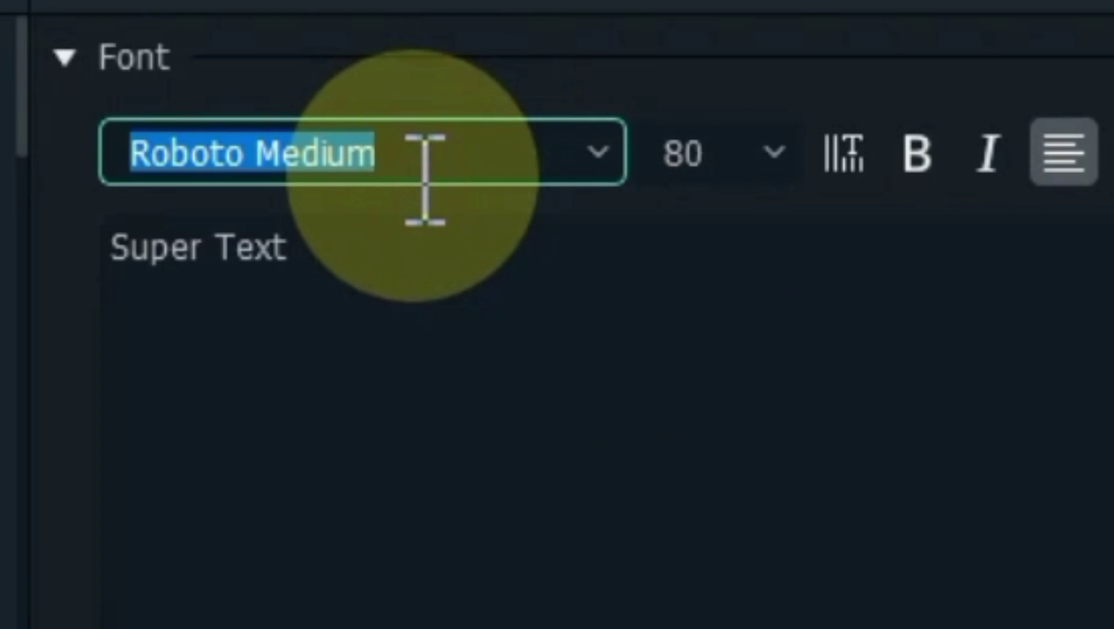
scroll(425, 178, "down", 3)
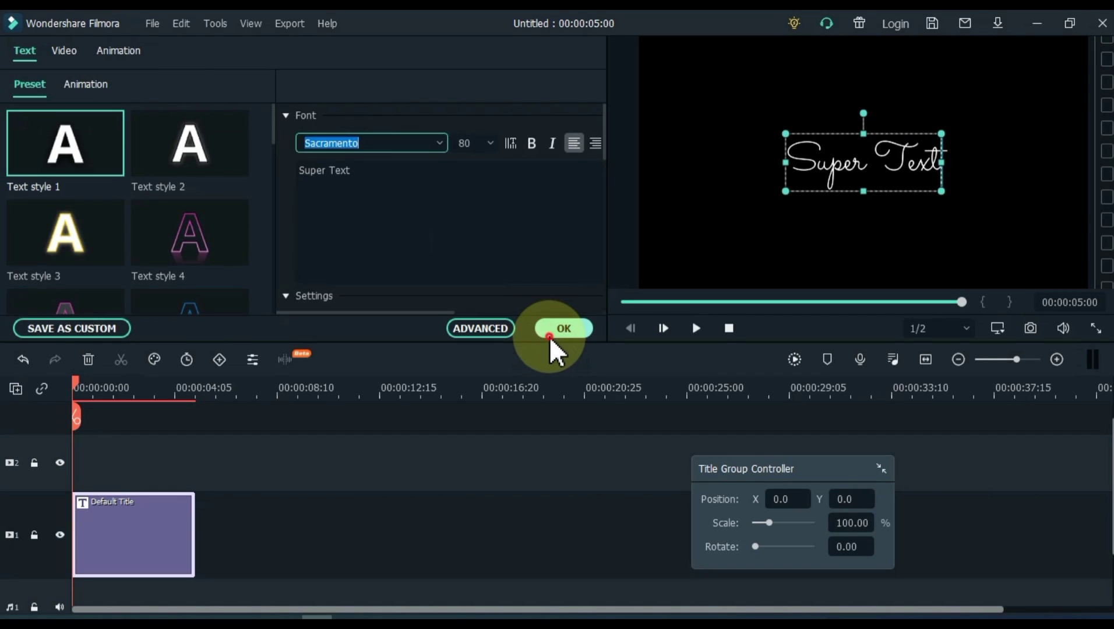
left_click(549, 337)
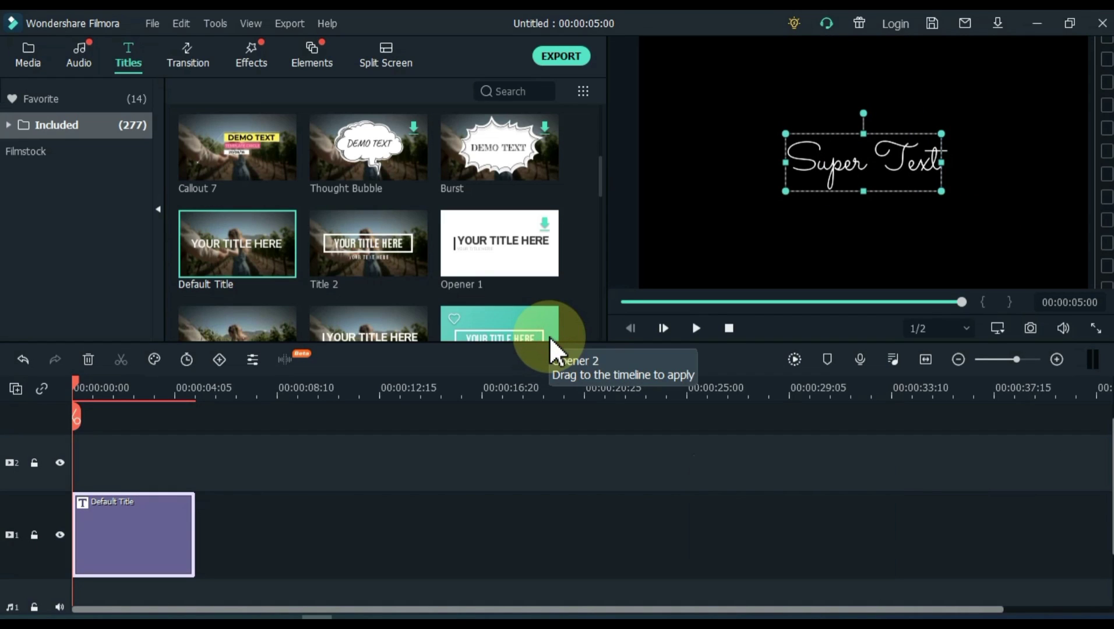
Paste a copy of the Super Text clip onto track 2, playhead at about 2 seconds, and open it
right_click(155, 515)
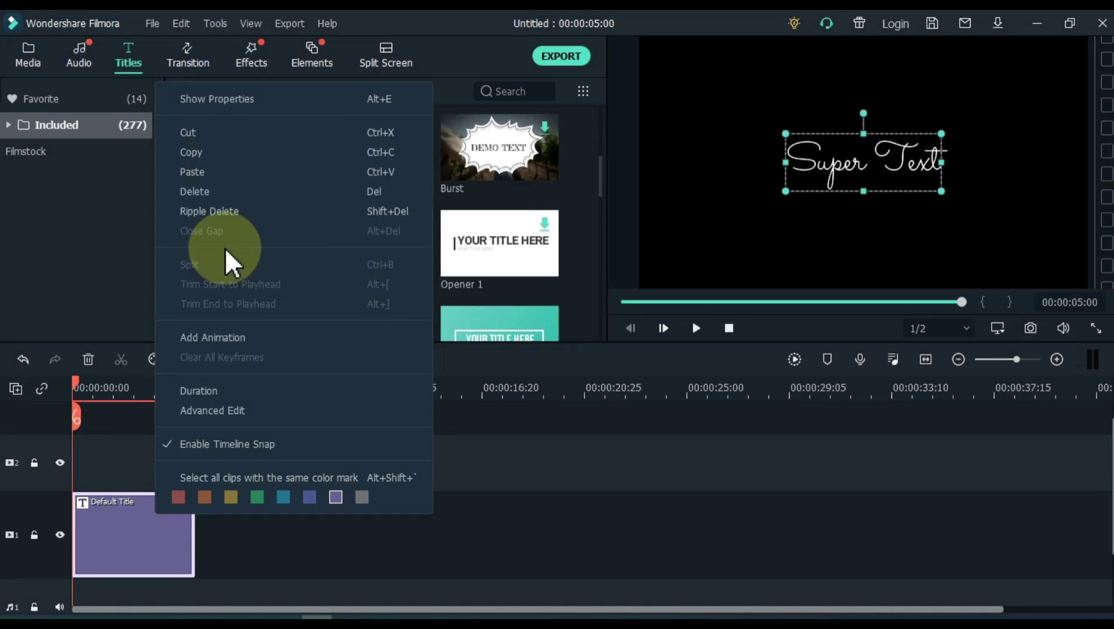
left_click(239, 160)
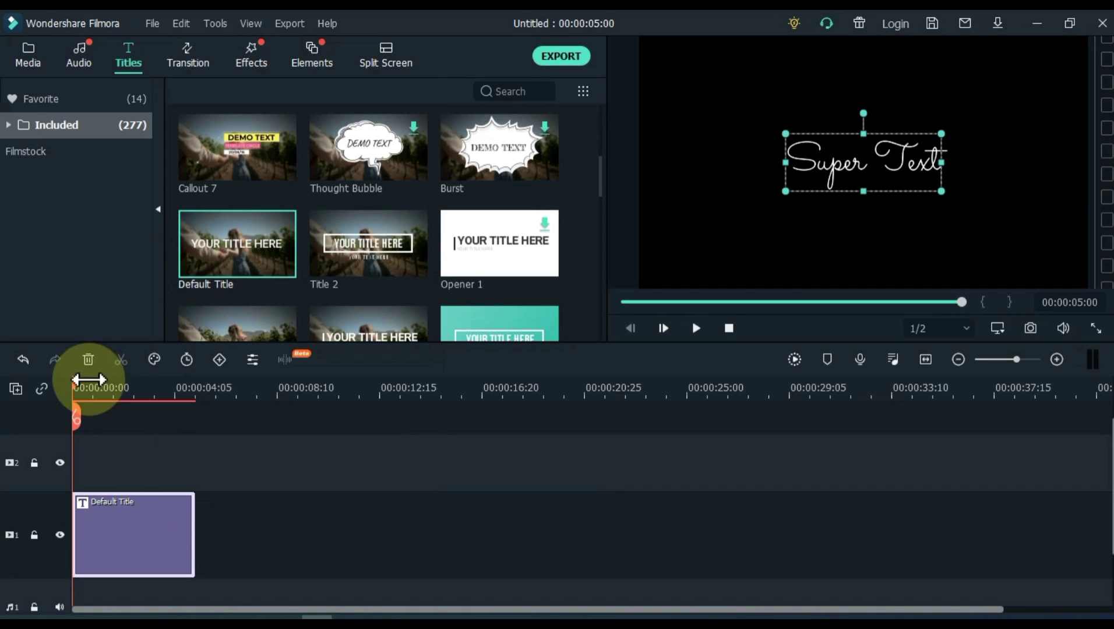
left_click(49, 436)
right_click(108, 454)
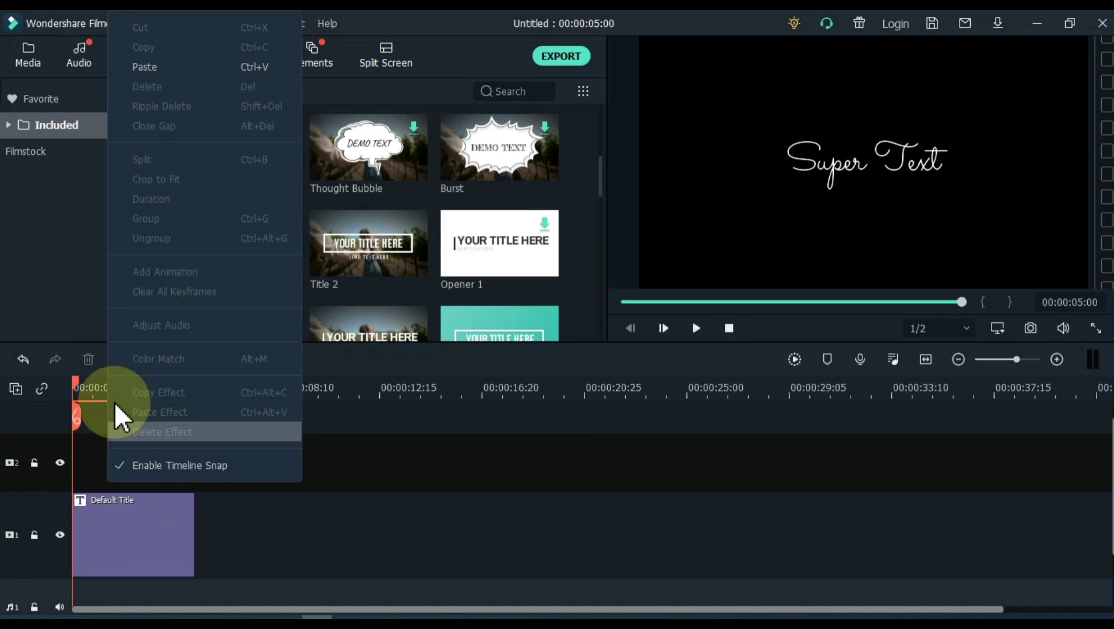
left_click(139, 69)
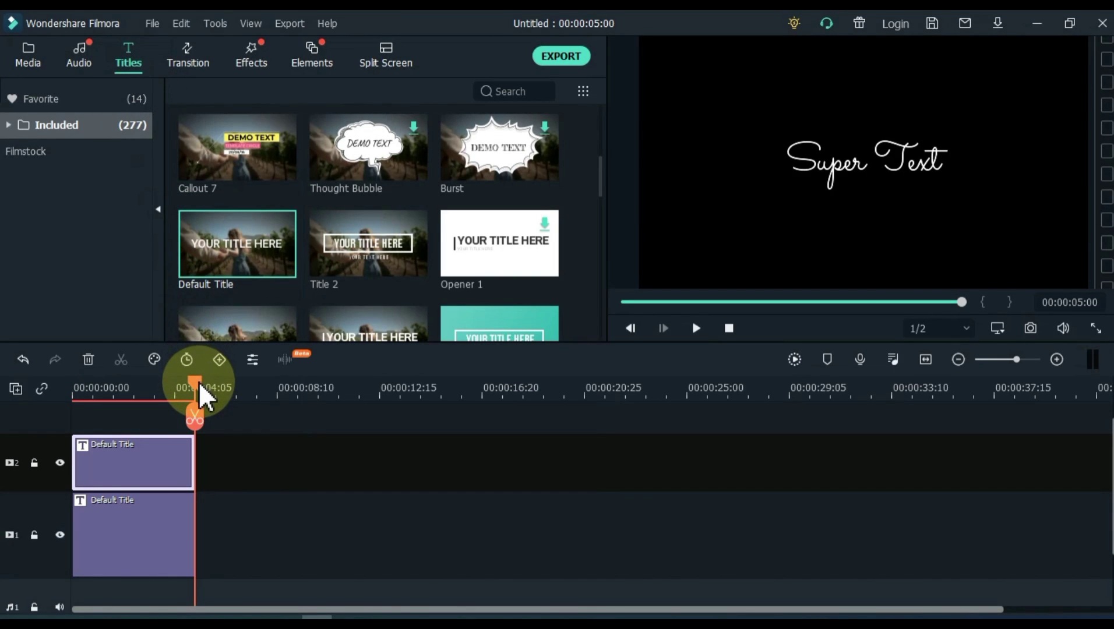
left_click_drag(200, 383, 122, 399)
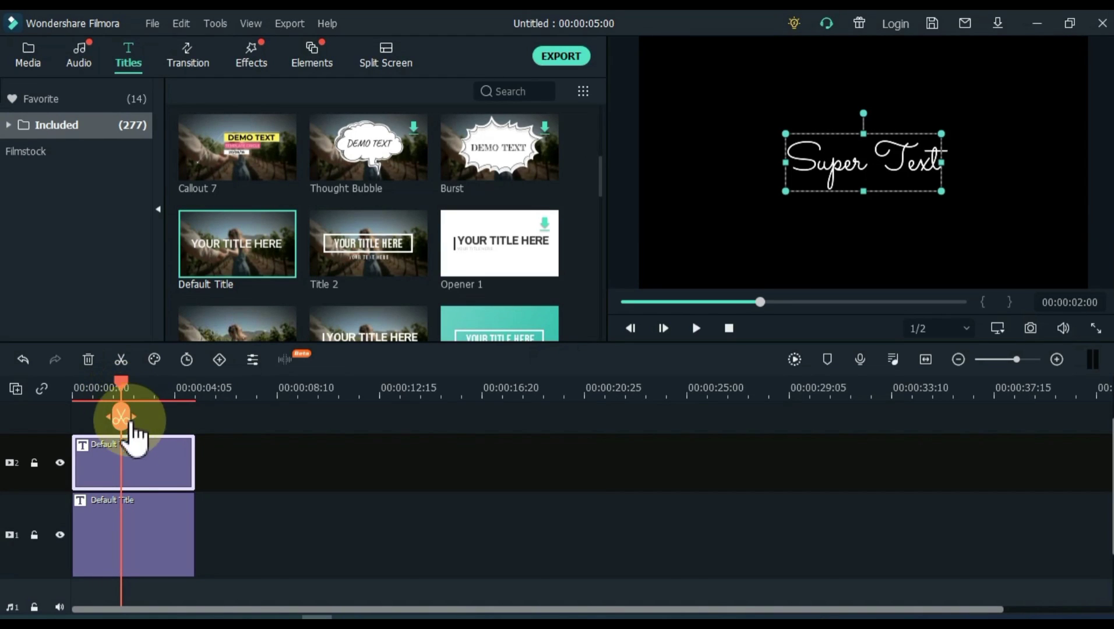
double_click(135, 457)
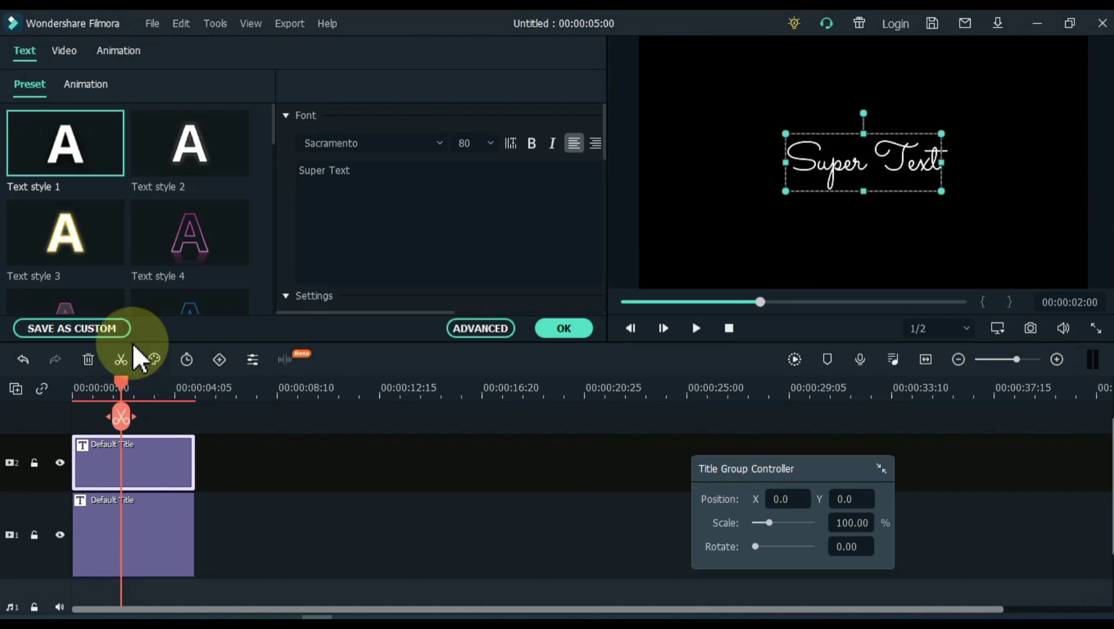
Add custom animation keyframes to both the top and bottom title clips
left_click(120, 51)
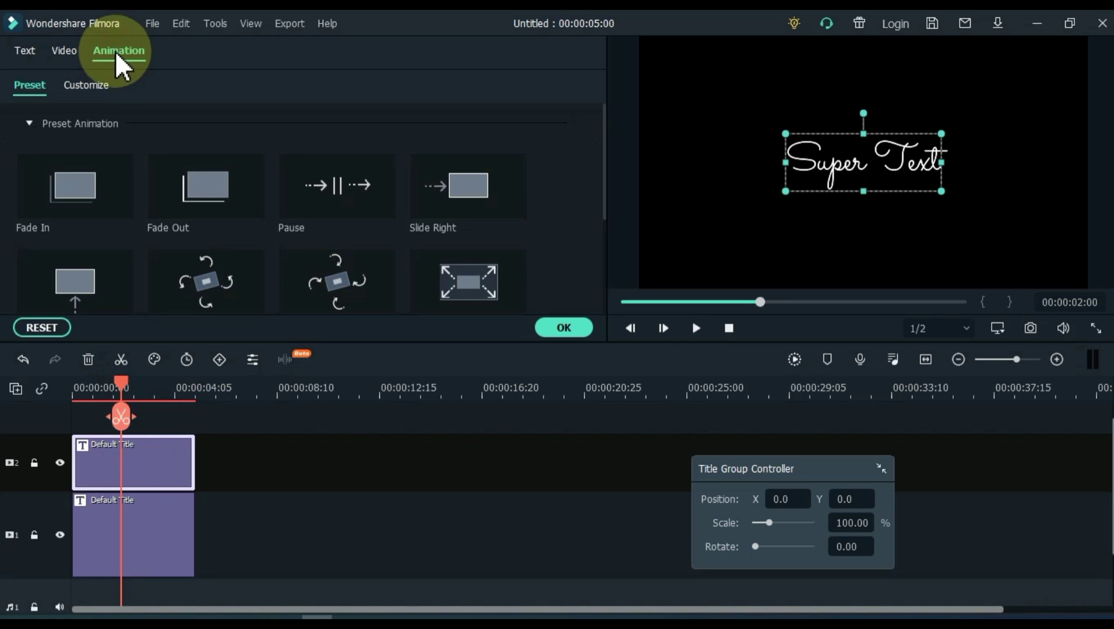
left_click(87, 86)
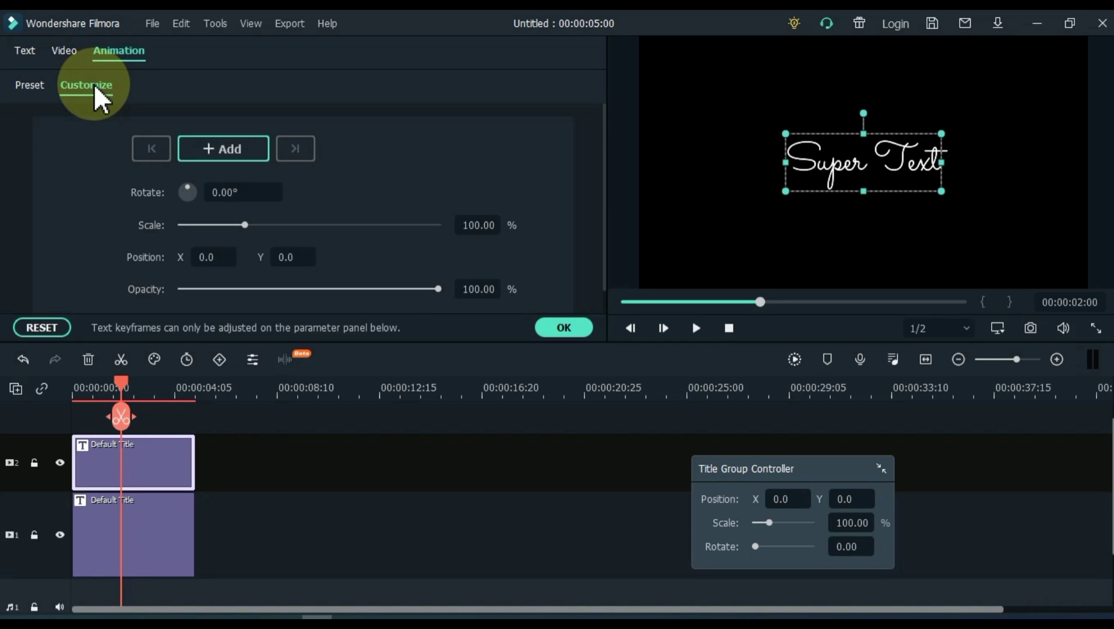
left_click(204, 150)
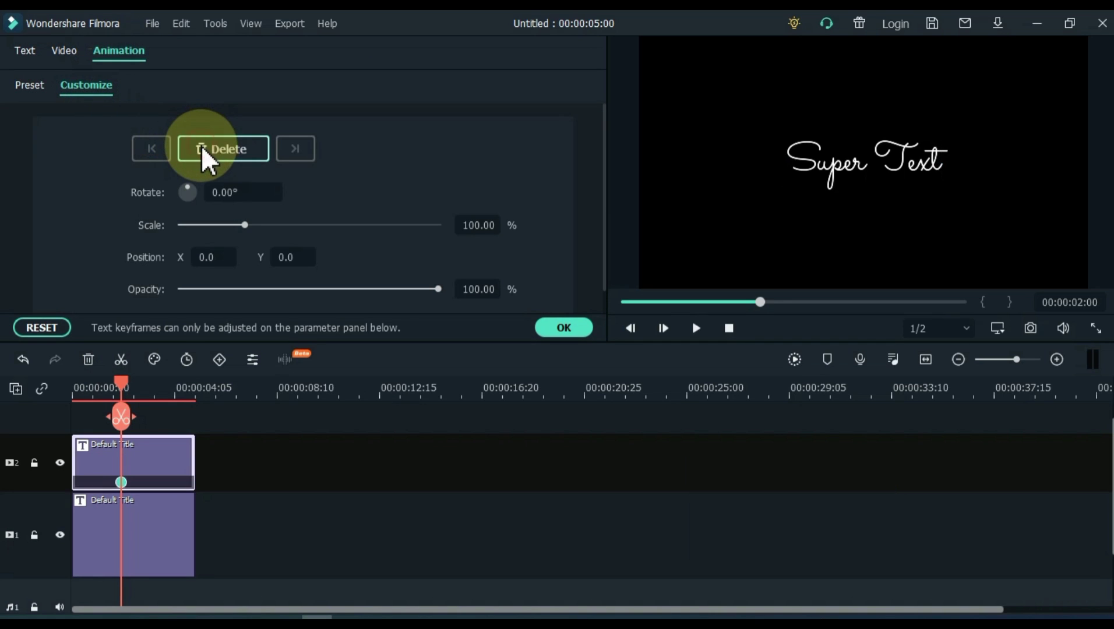
left_click(145, 515)
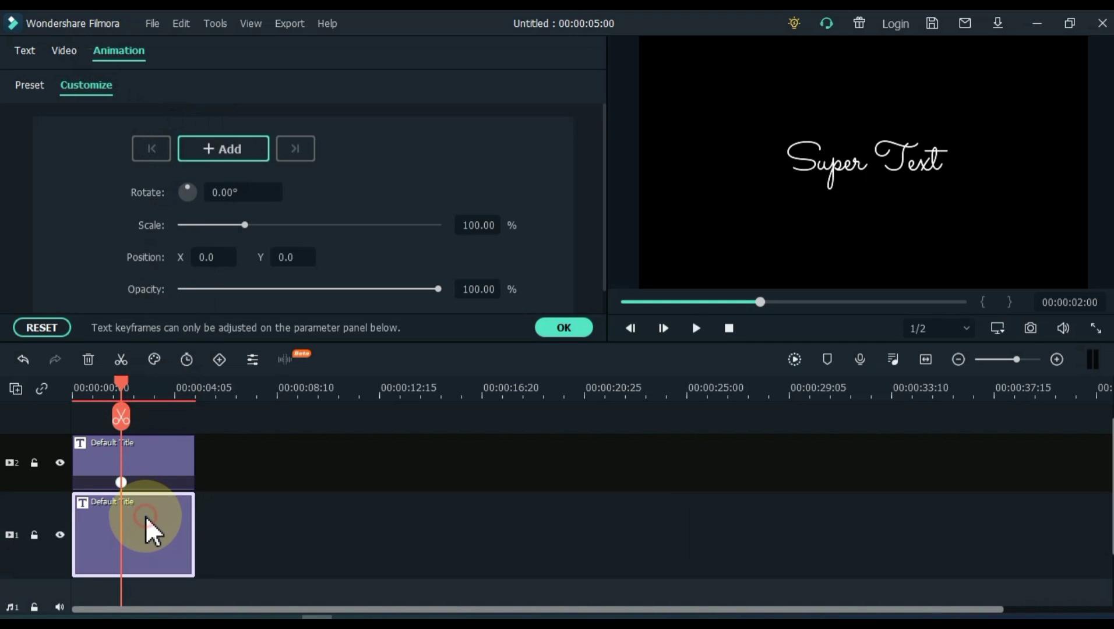
left_click(215, 148)
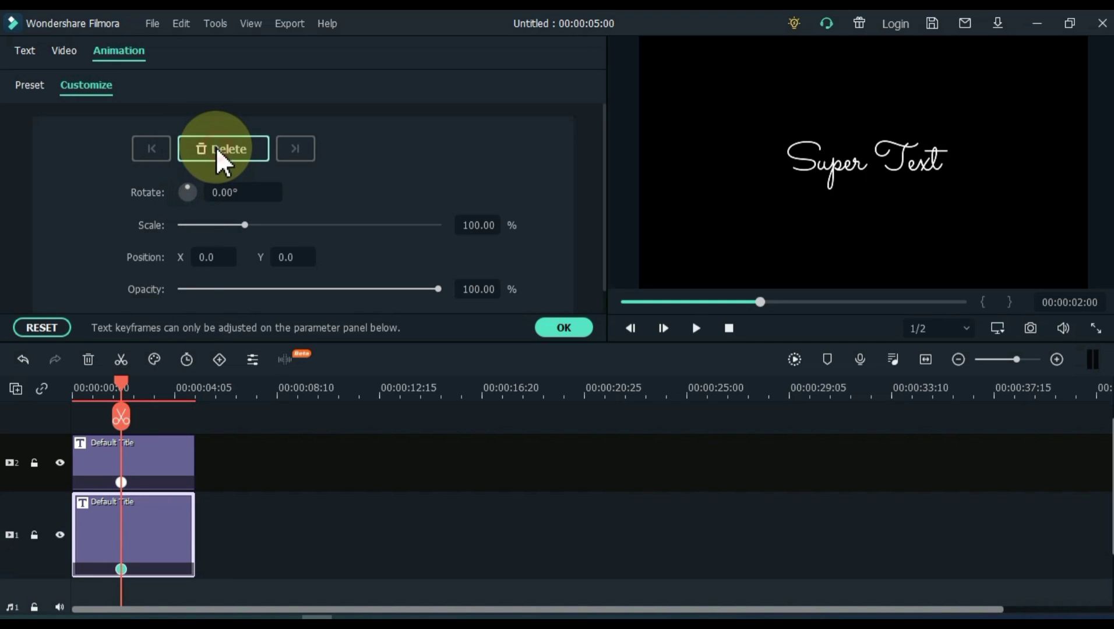
left_click_drag(123, 384, 56, 391)
Set the top title's start keyframe to Position X 125 and opacity 0
left_click(97, 447)
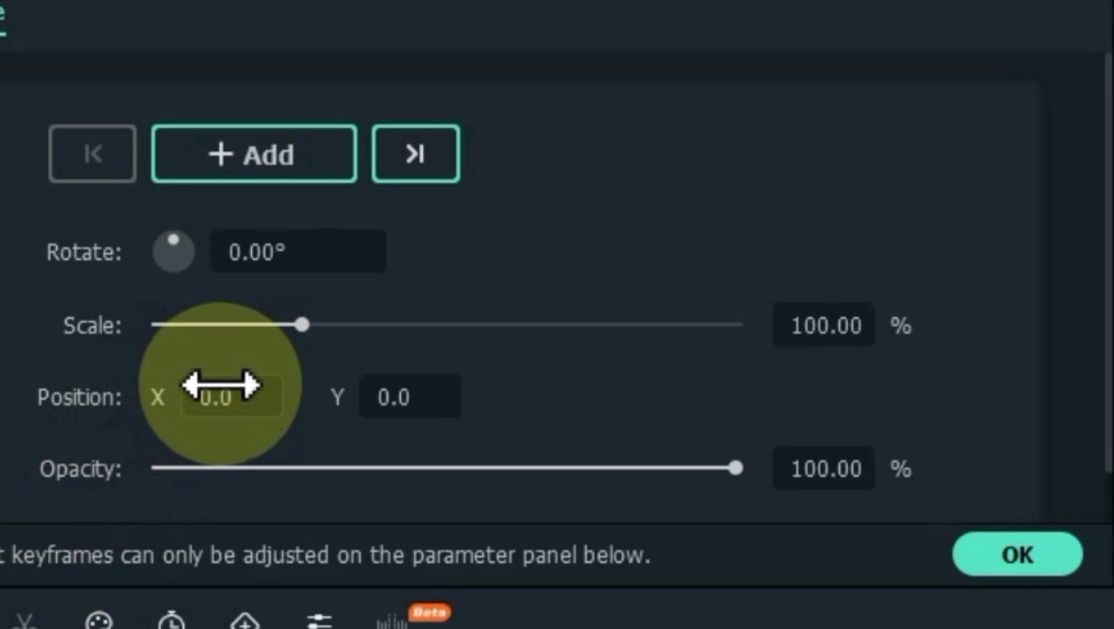
left_click(221, 384)
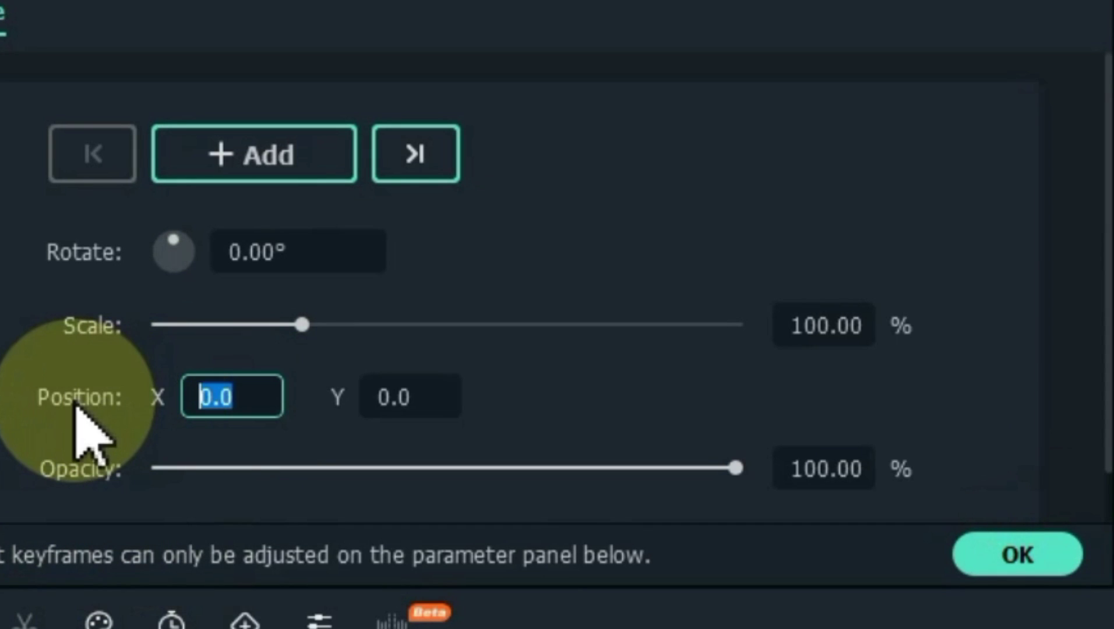
type("125")
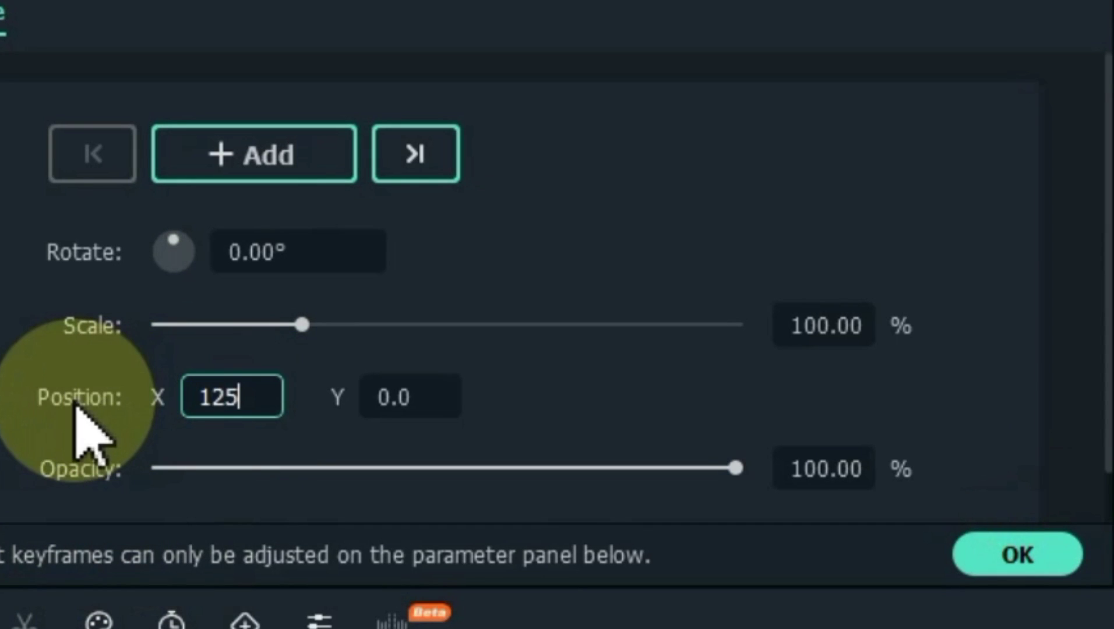
key("Return")
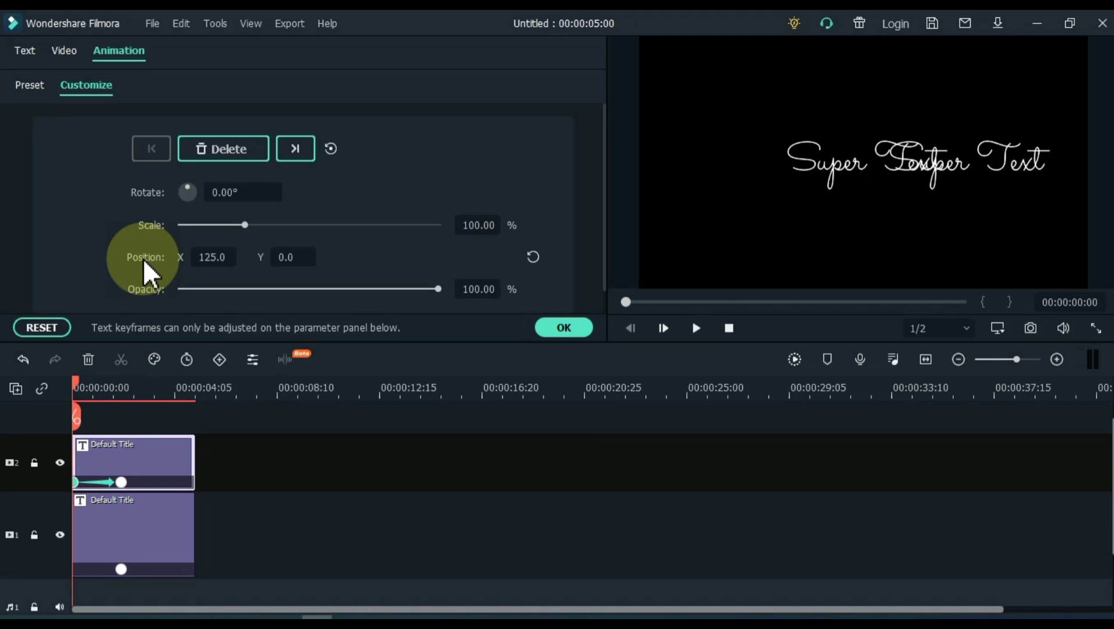
left_click(179, 288)
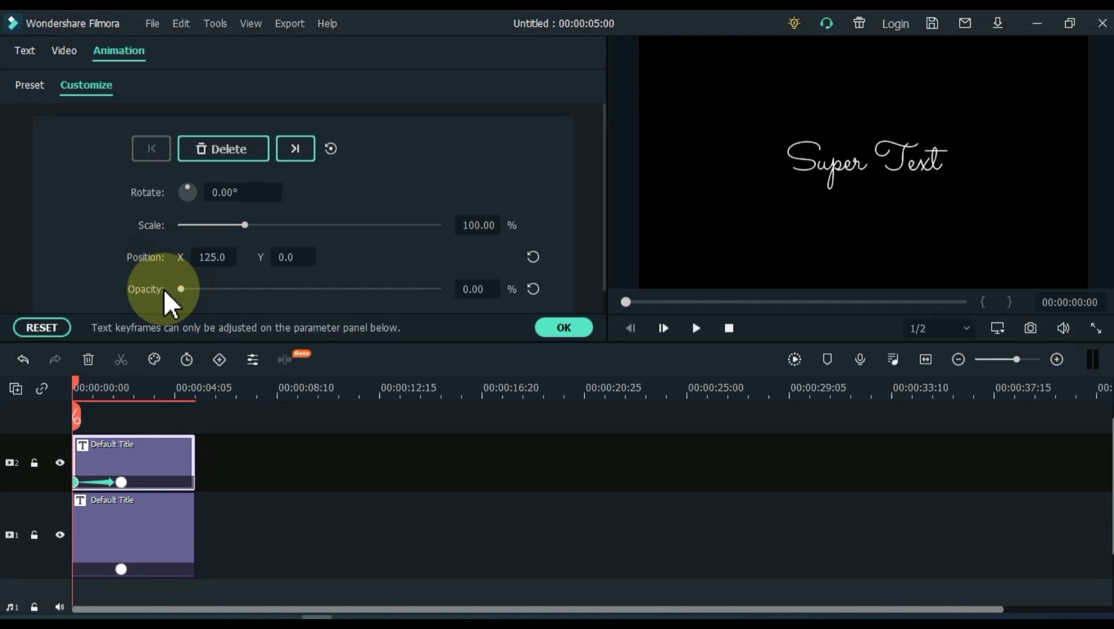
Give the lower title's start keyframe Position X -125 and opacity 0, then apply
left_click(85, 527)
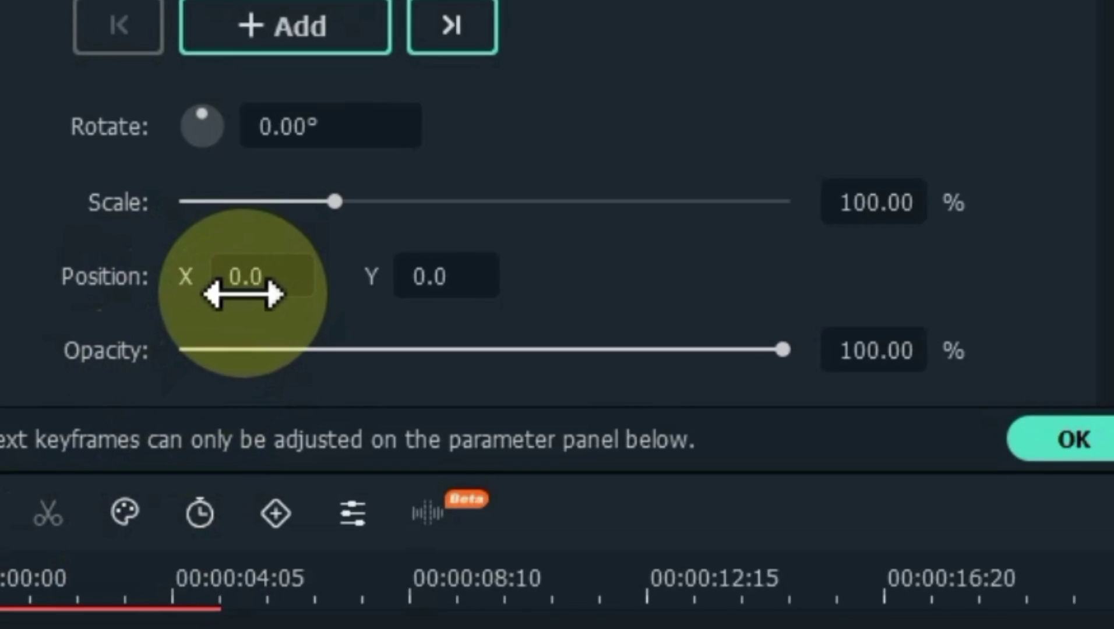
left_click(208, 261)
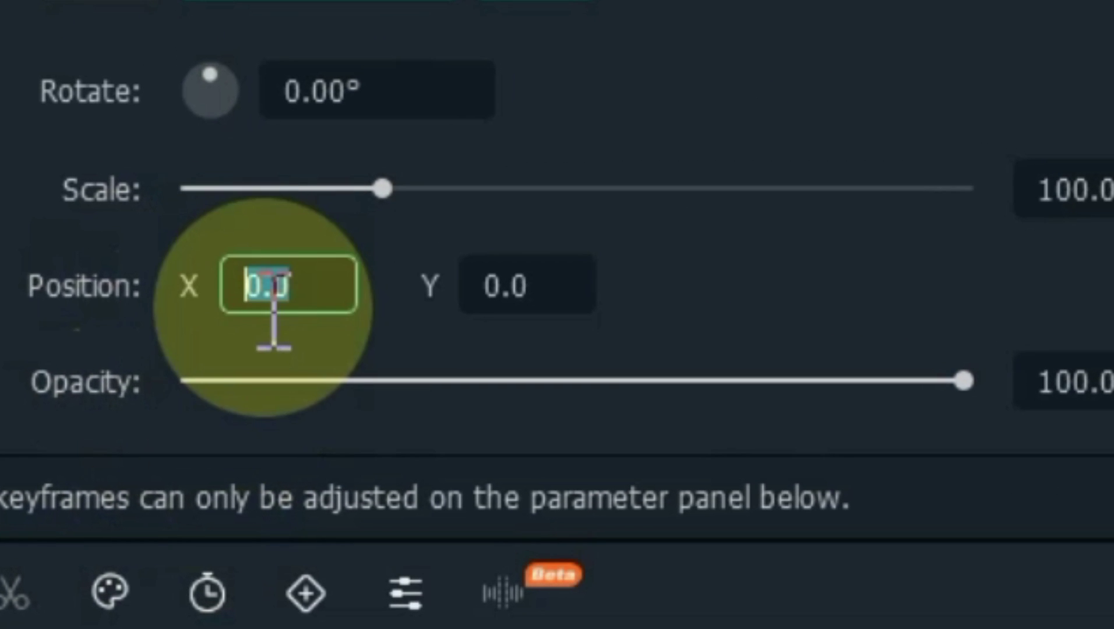
type("-")
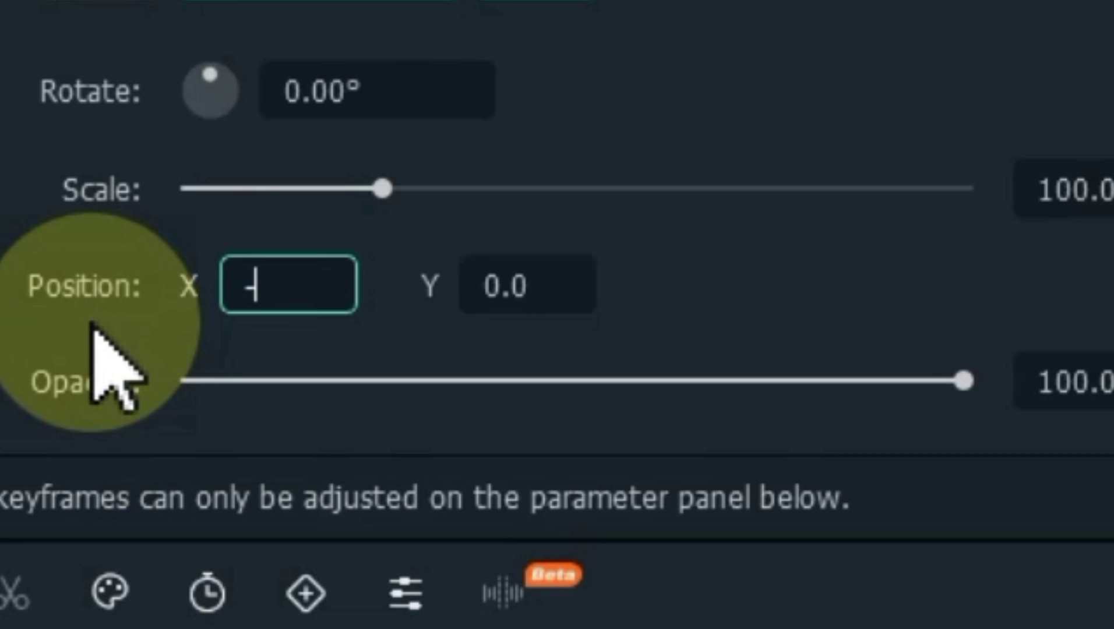
type("125")
key("Return")
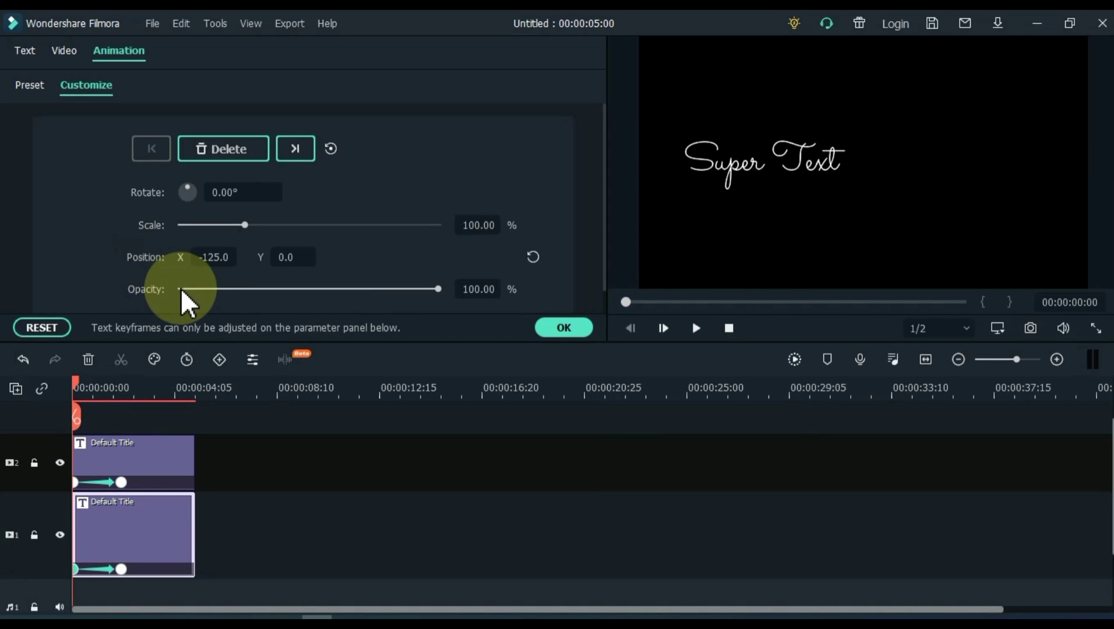
left_click_drag(185, 290, 177, 291)
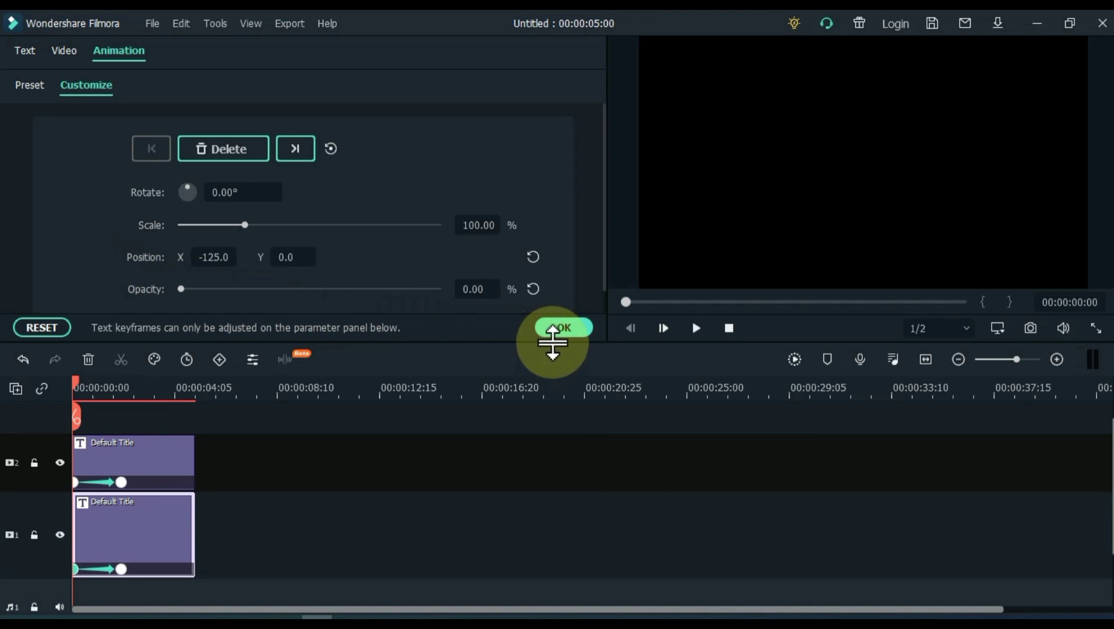
left_click(569, 328)
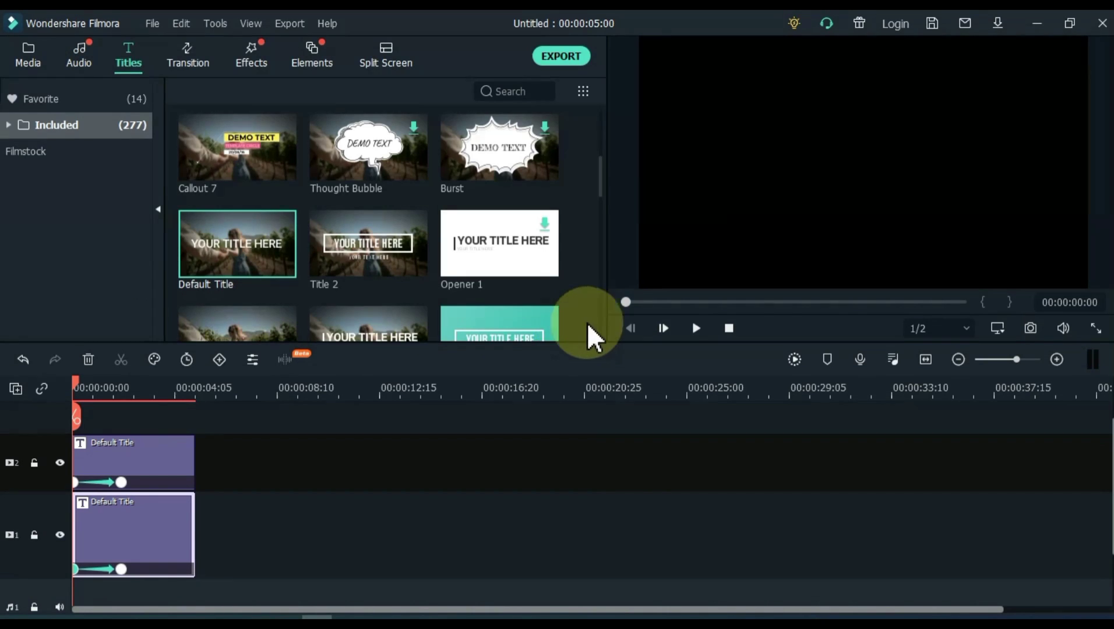
Play the Super Text titles in the preview so they merge into one
left_click(696, 327)
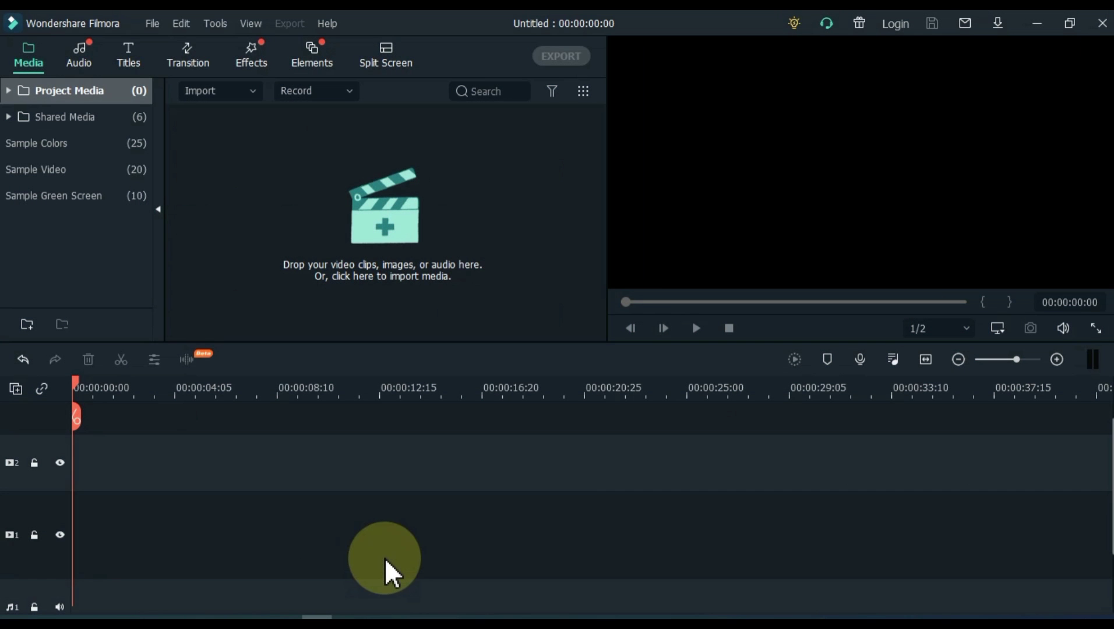
Add a Default Title to track 1 reading 'Salih Tutorials' in the Russo One font
left_click(128, 60)
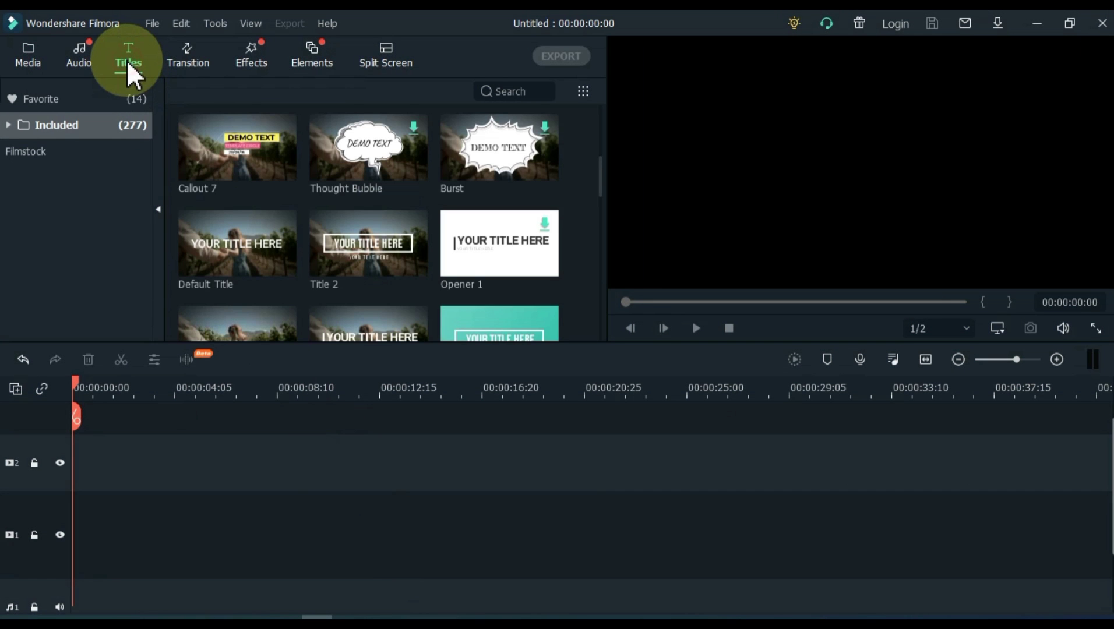
left_click_drag(231, 249, 83, 536)
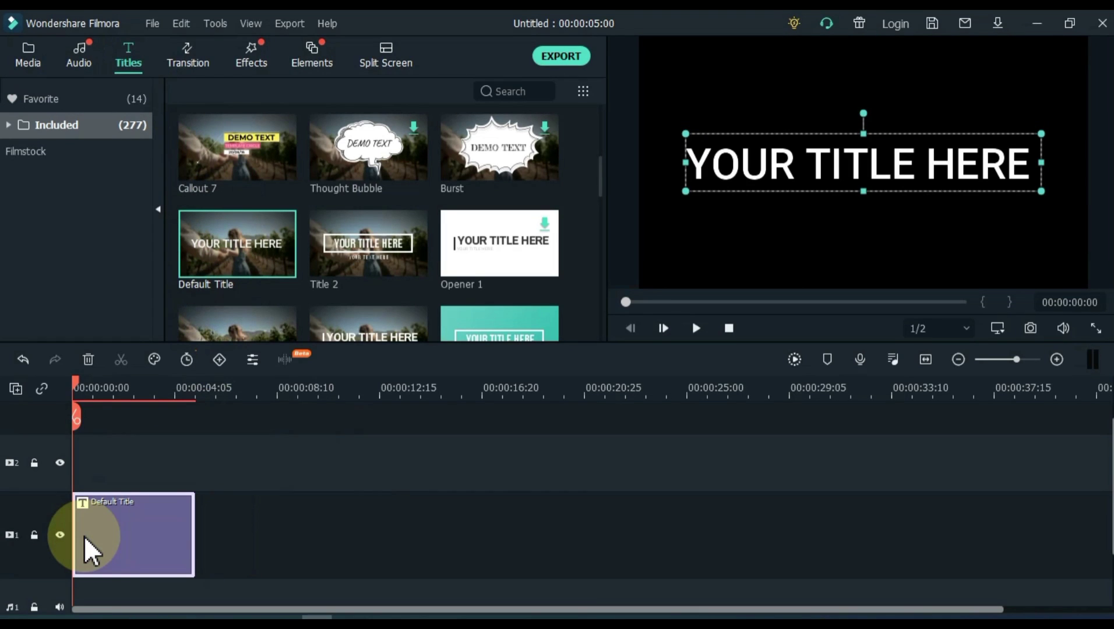
double_click(109, 536)
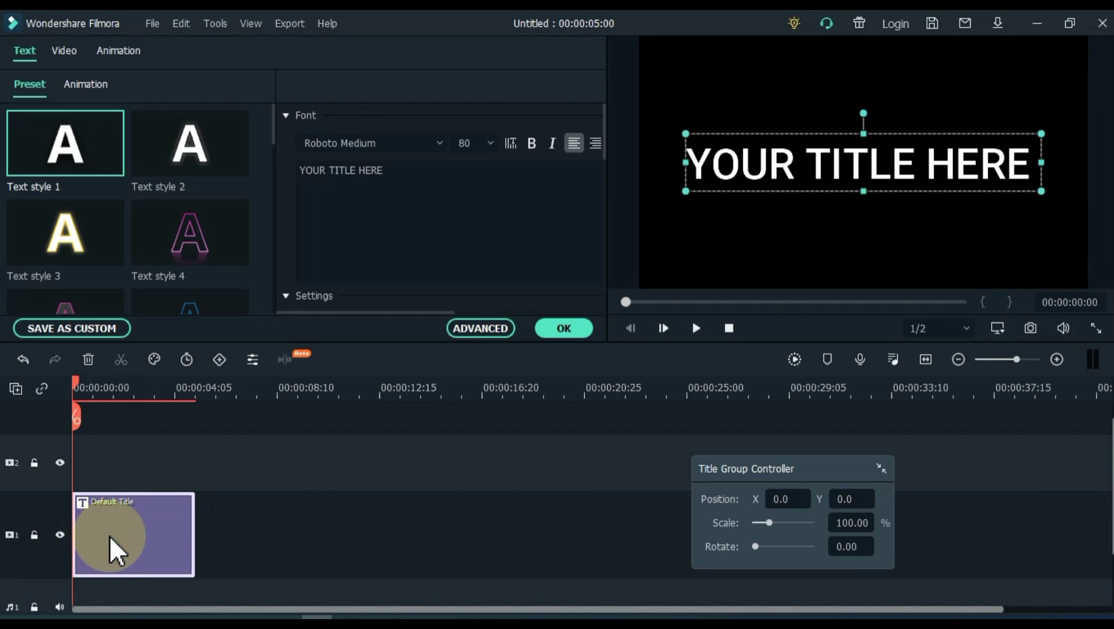
left_click(443, 218)
key("ctrl+a")
type("Sa")
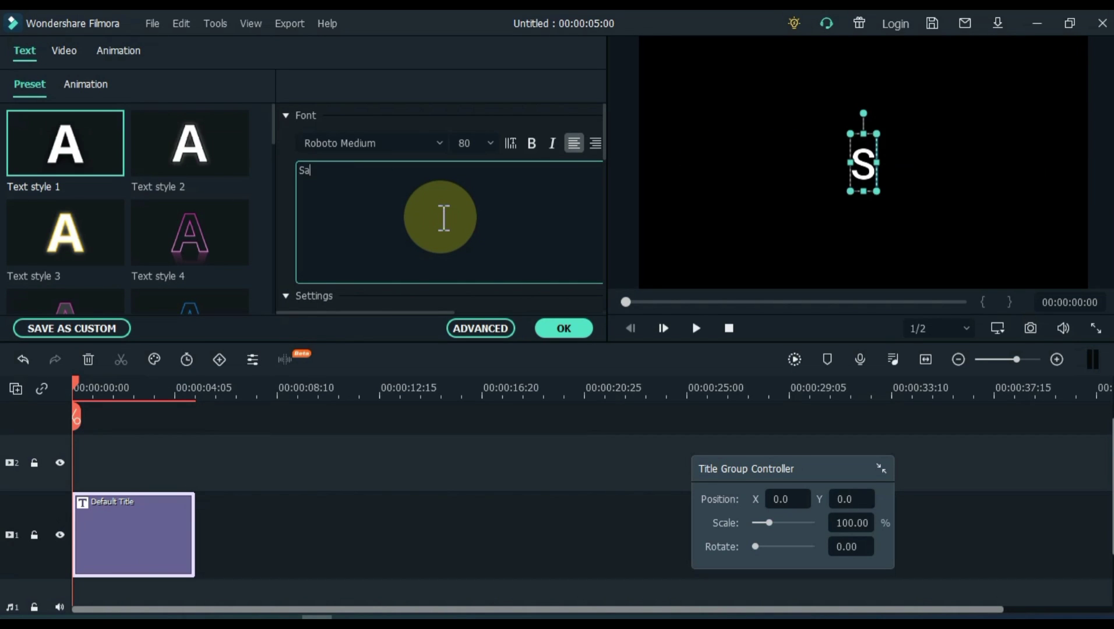
type("lih Tutorials")
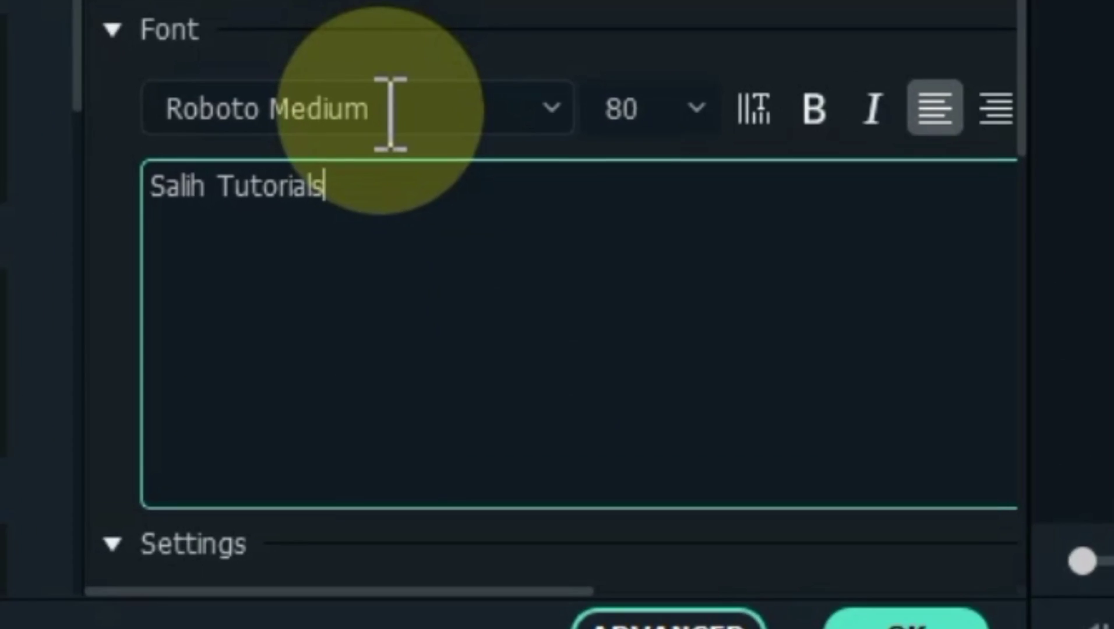
left_click(382, 145)
type("Russ")
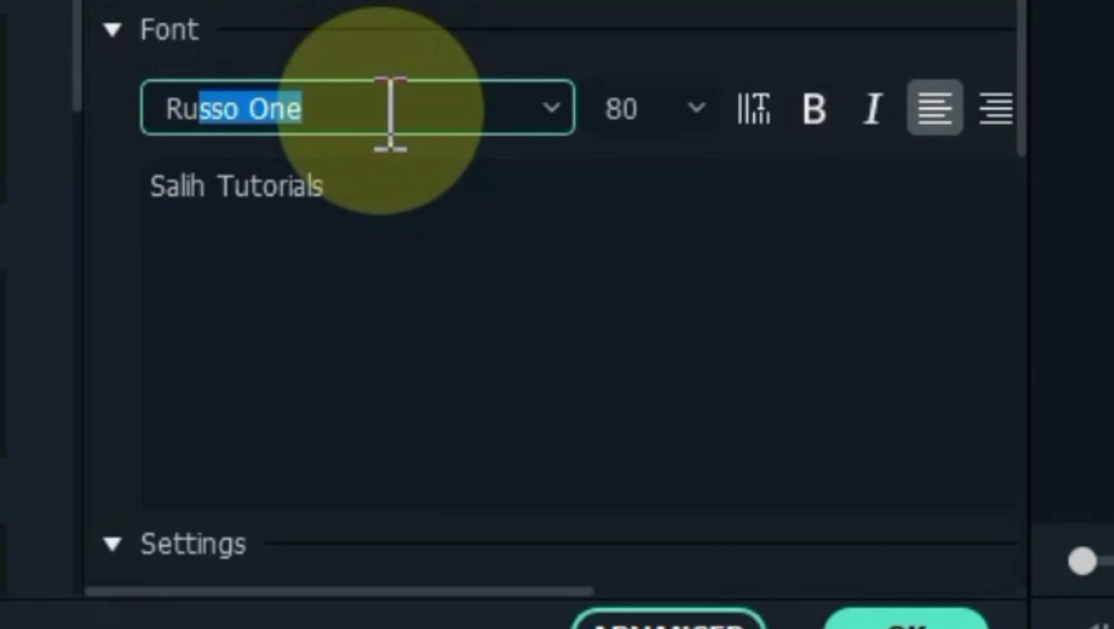
type("o")
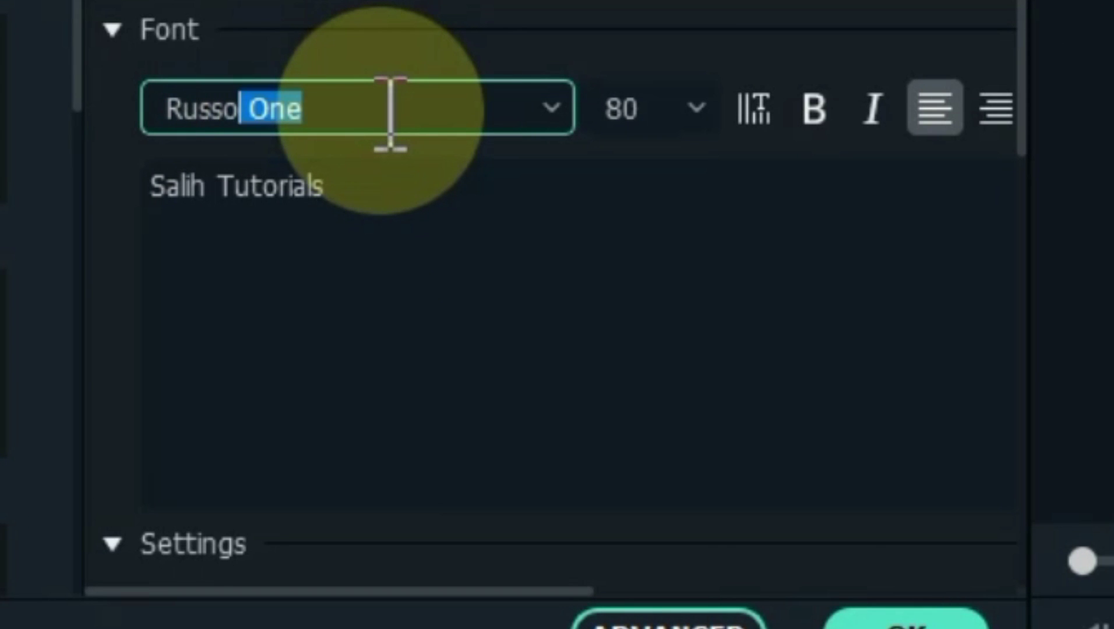
type(" one")
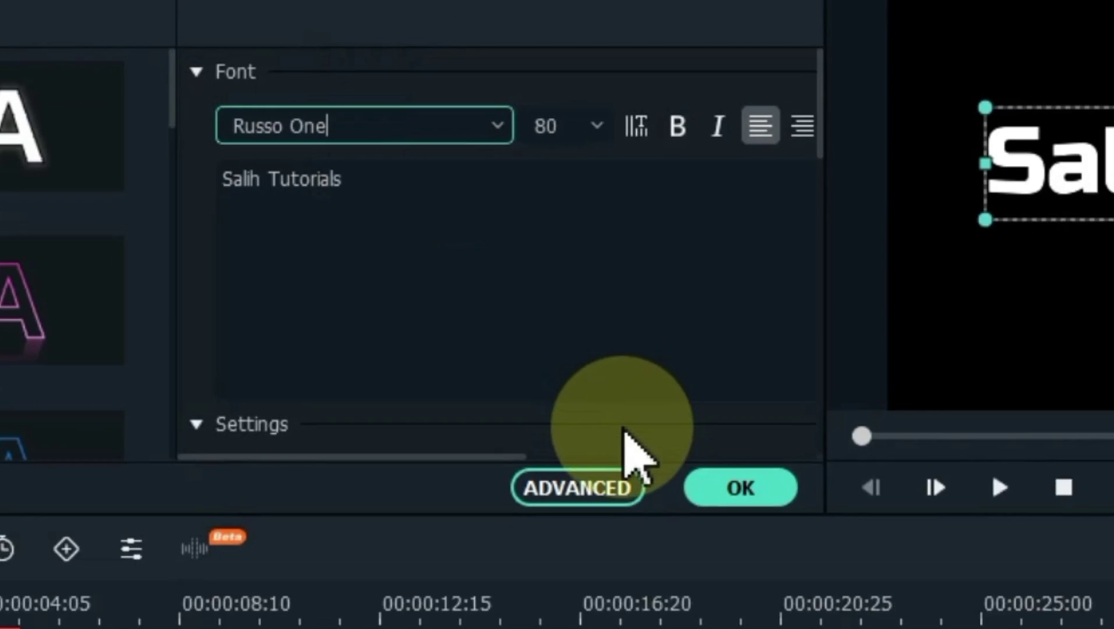
left_click(732, 492)
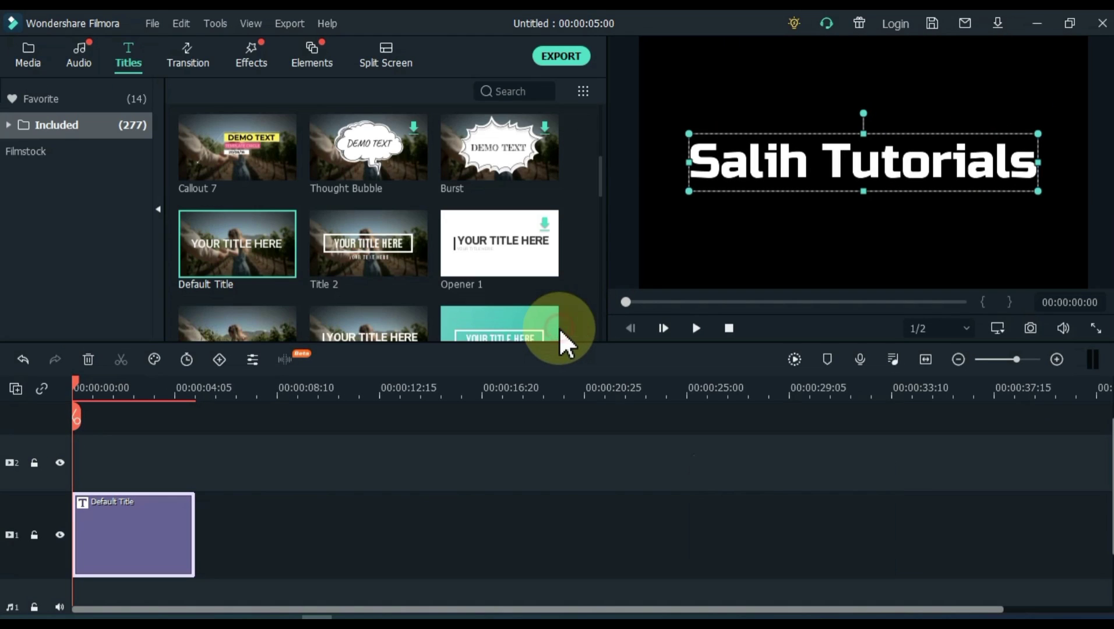
Copy the Salih Tutorials title clip and paste a duplicate onto track 2
right_click(176, 539)
left_click(236, 180)
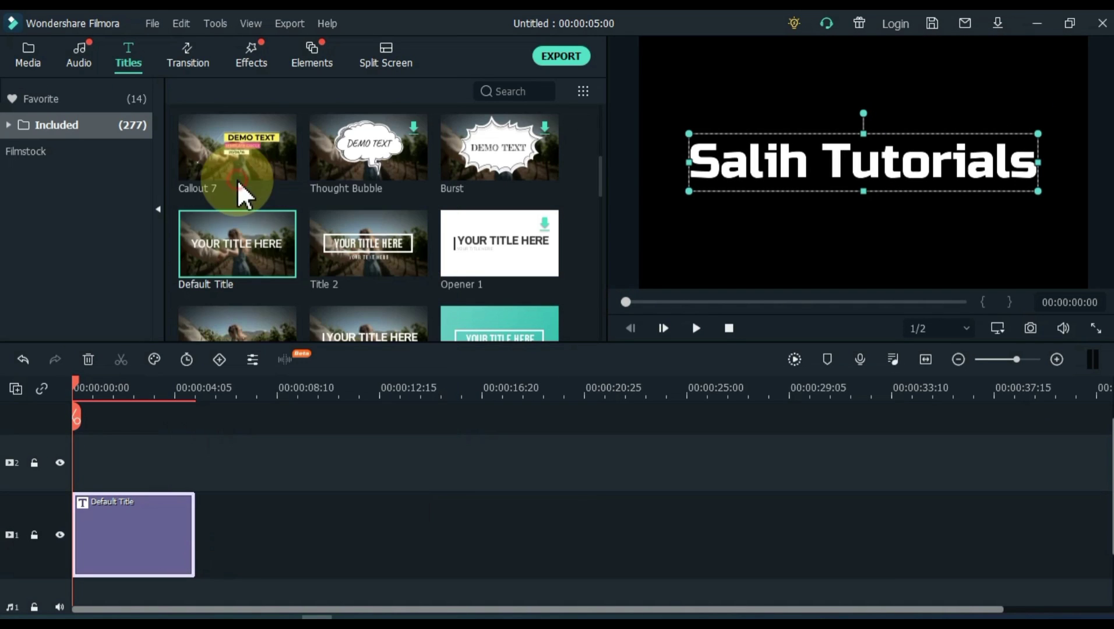
left_click(49, 446)
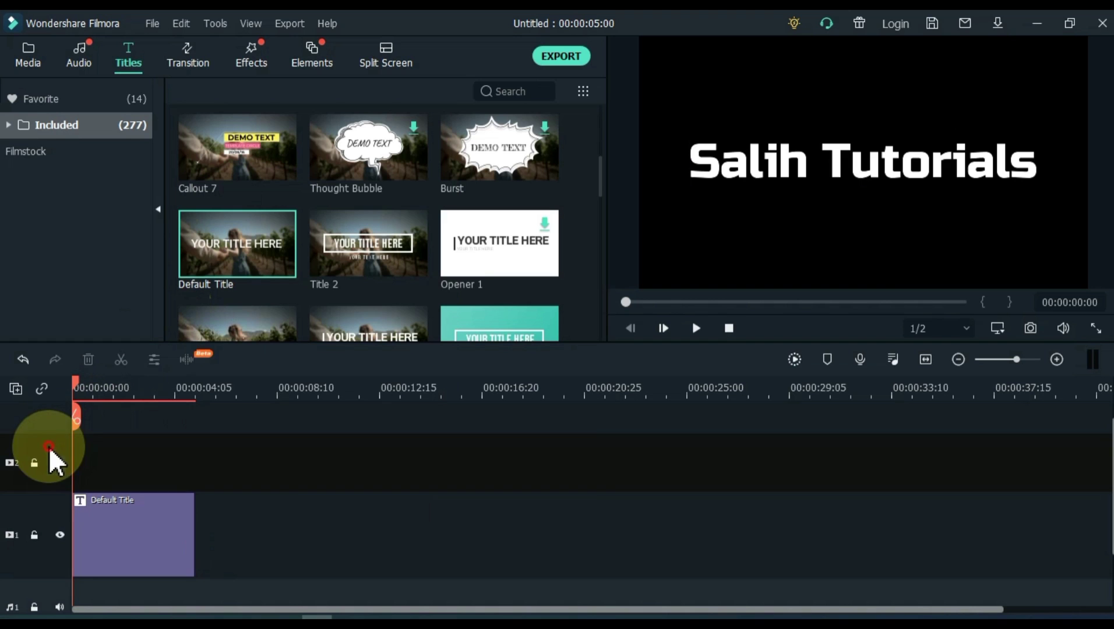
right_click(128, 448)
left_click(171, 68)
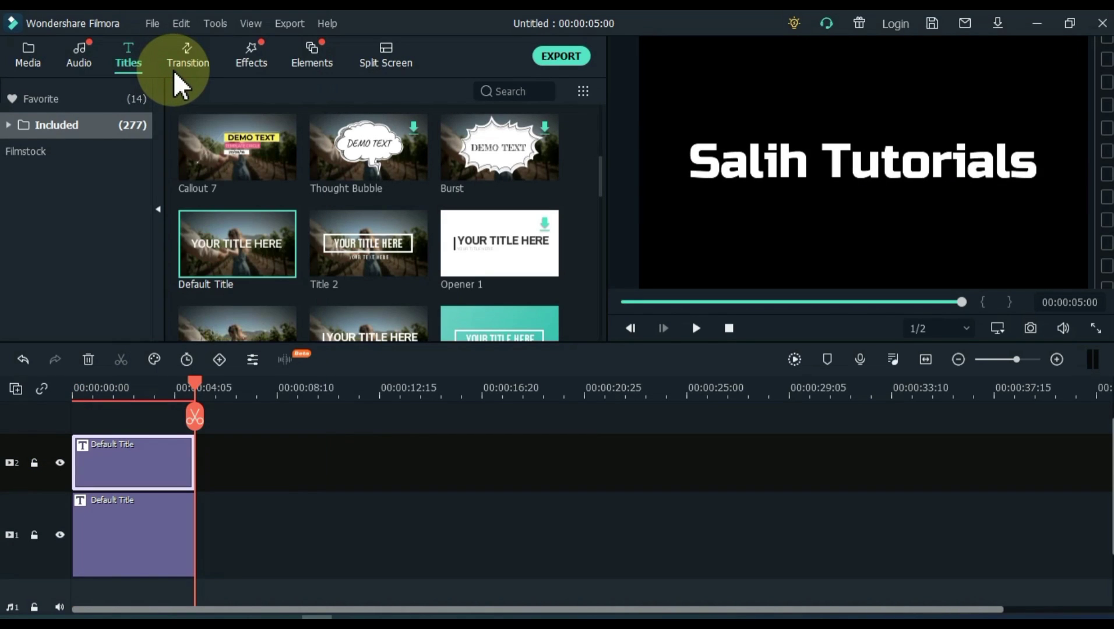
Give the track 2 title the blue gradient Text style 10
double_click(140, 471)
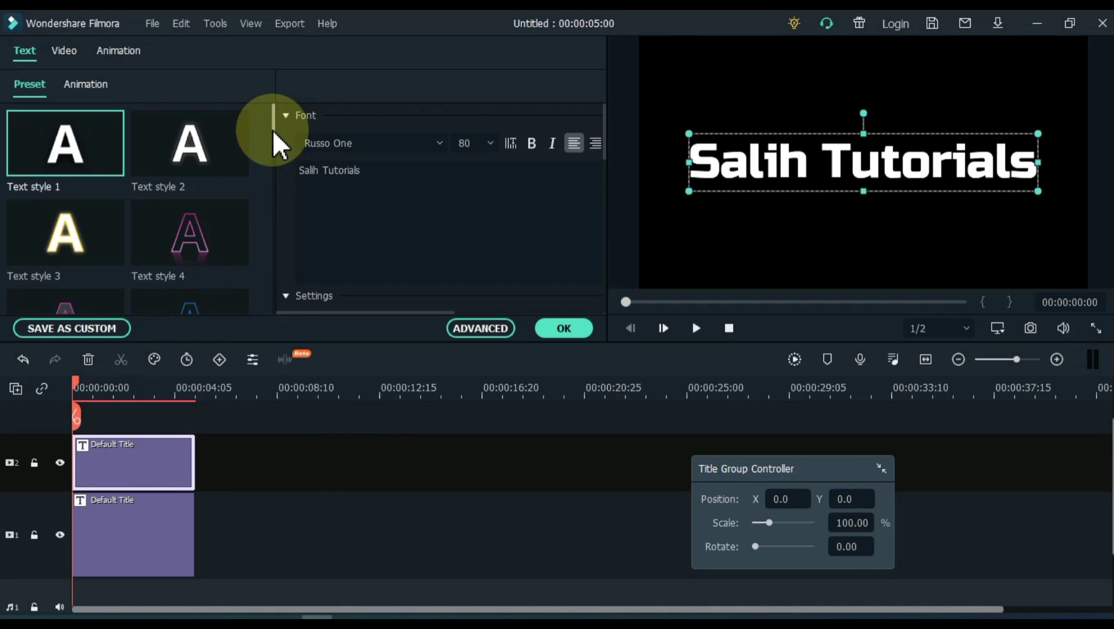
left_click_drag(273, 130, 268, 191)
left_click(223, 259)
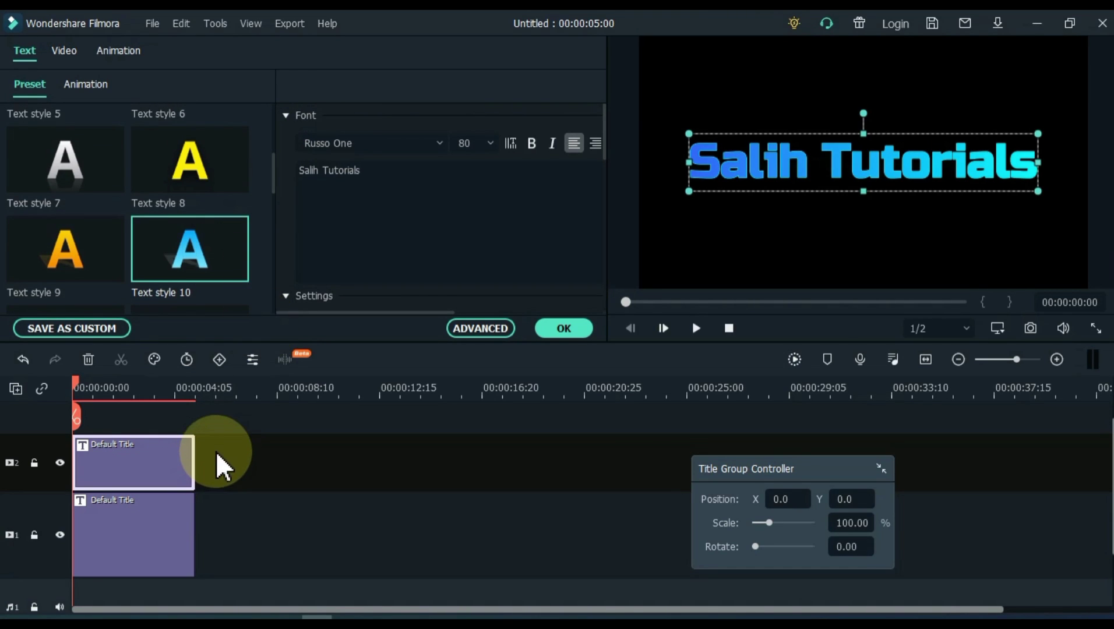
Stretch both title clips to about 00:00:09:29, then select only the upper clip
left_click(179, 512)
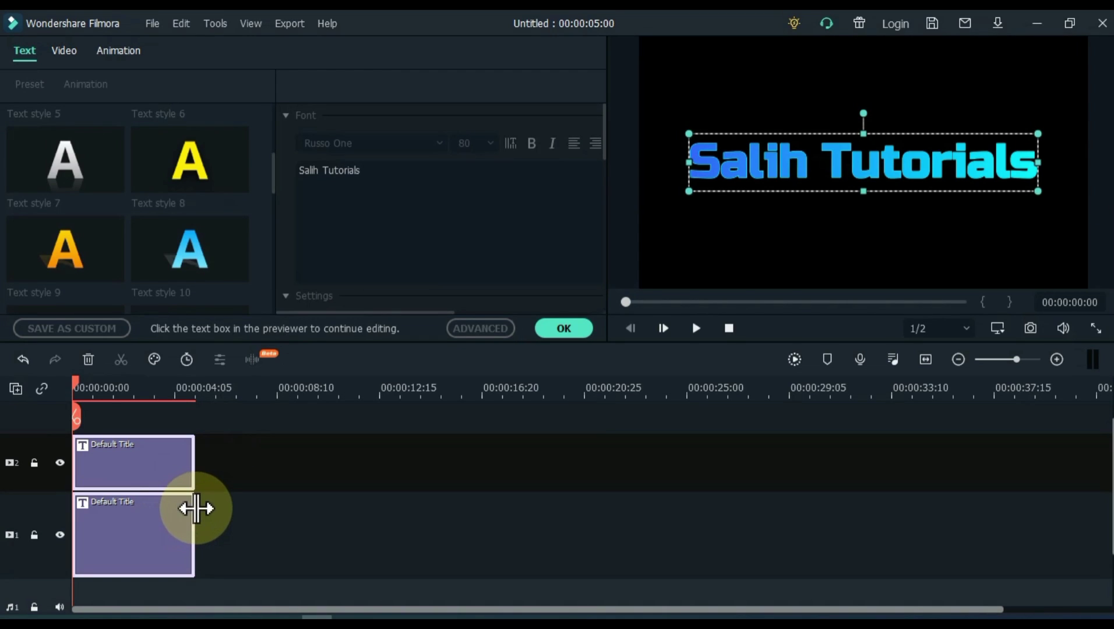
left_click_drag(196, 507, 309, 511)
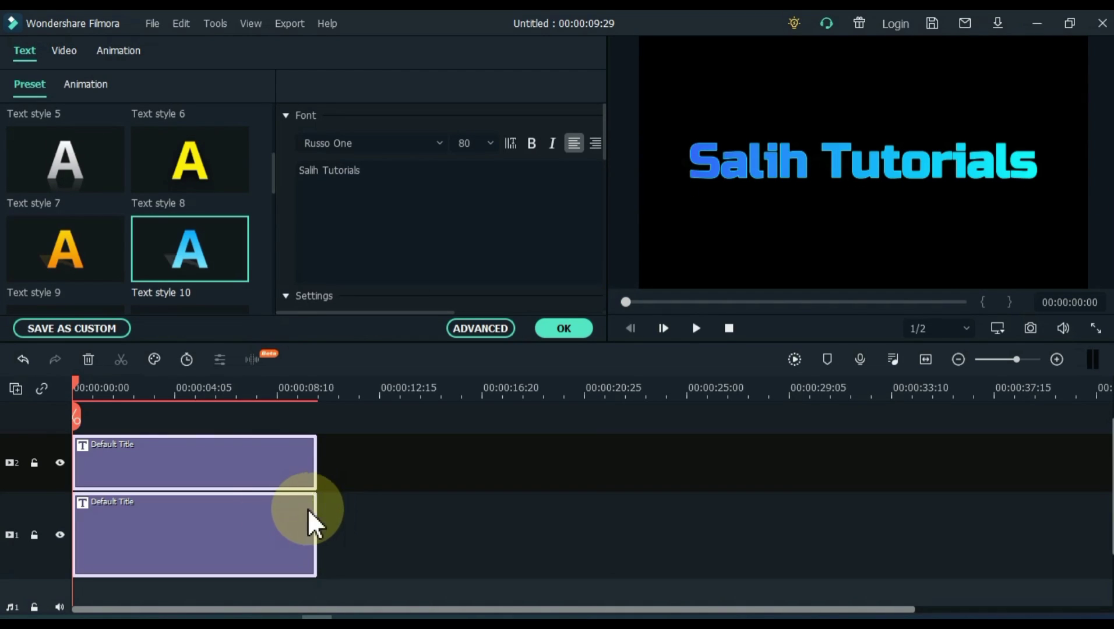
left_click(98, 471)
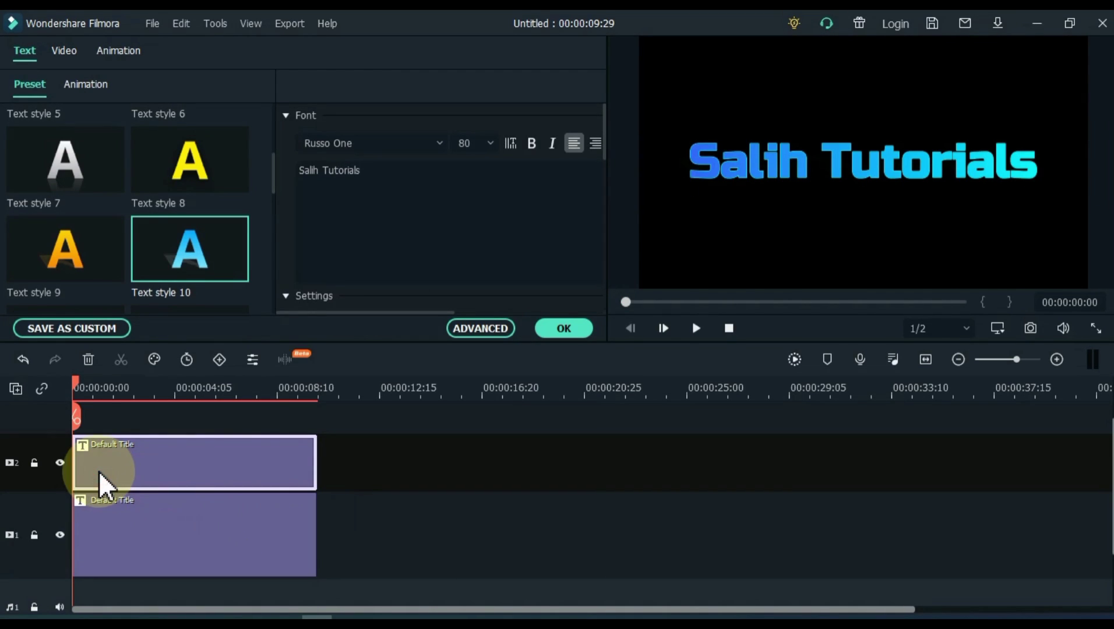
In Customize animation, add keyframes on the top title at 0, 1, 2 and 3 seconds
left_click(123, 54)
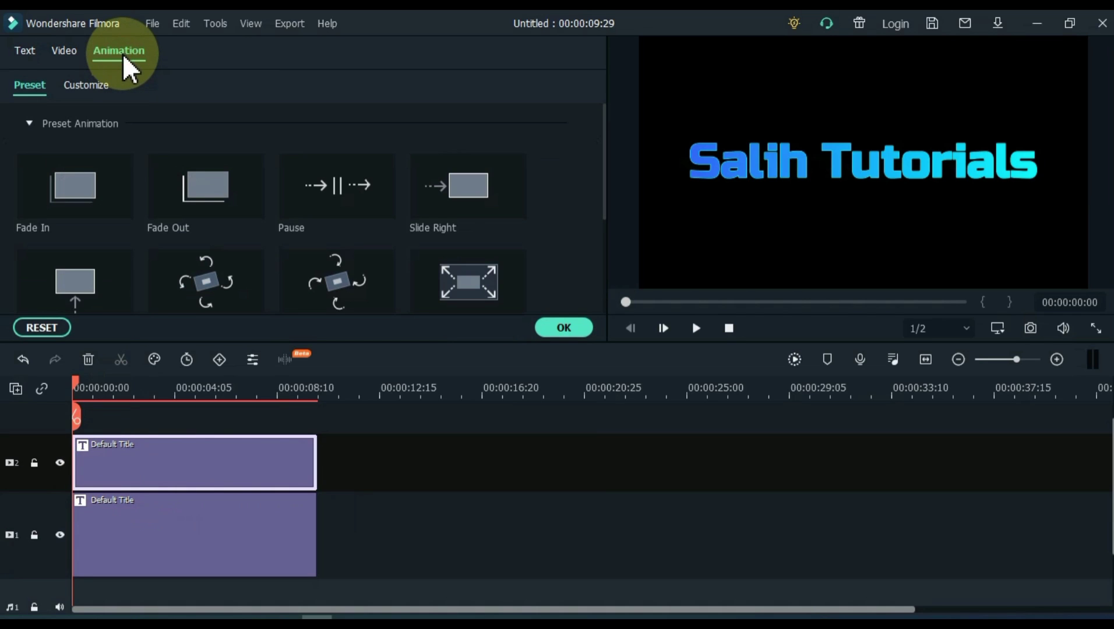
left_click(87, 90)
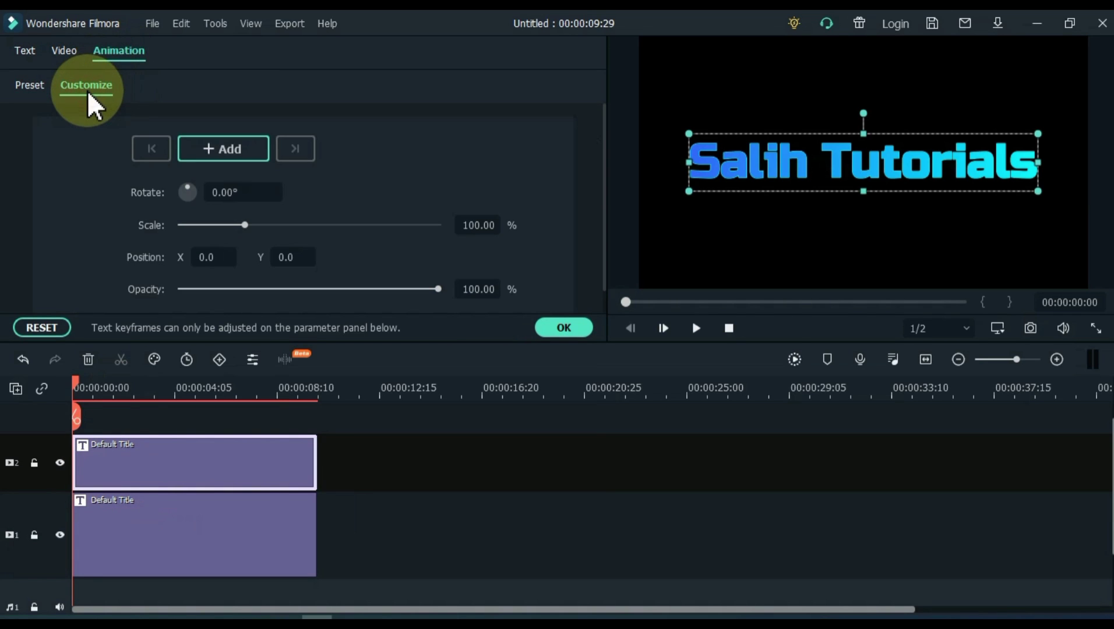
left_click(220, 151)
left_click_drag(75, 382, 97, 379)
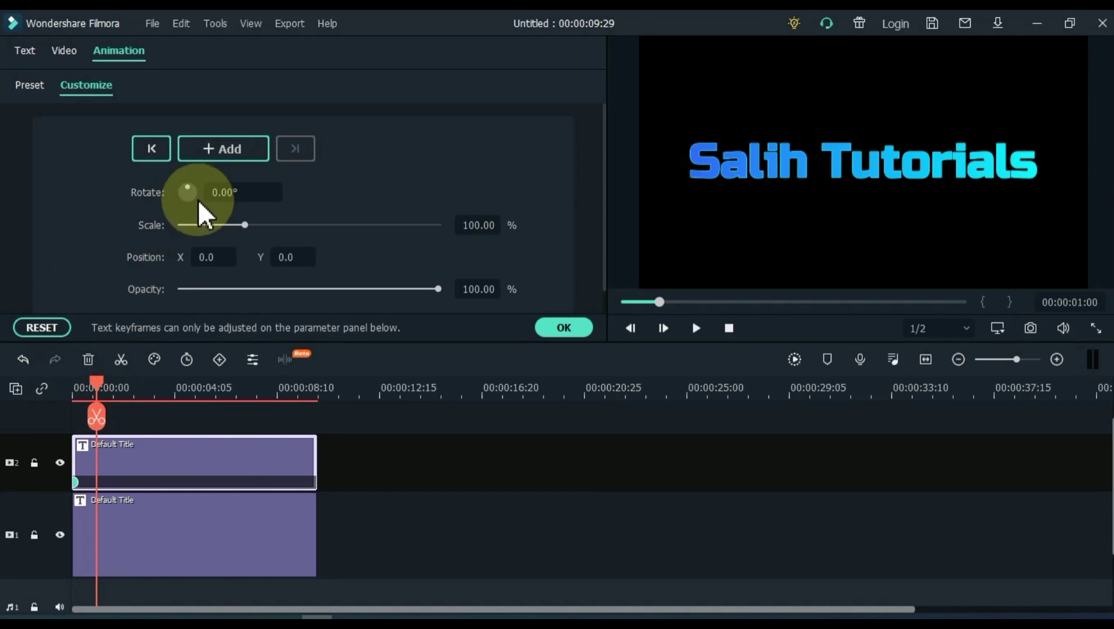
left_click(230, 154)
mouse_move(121, 384)
left_mouse_down()
mouse_move(105, 384)
mouse_move(123, 380)
left_mouse_up()
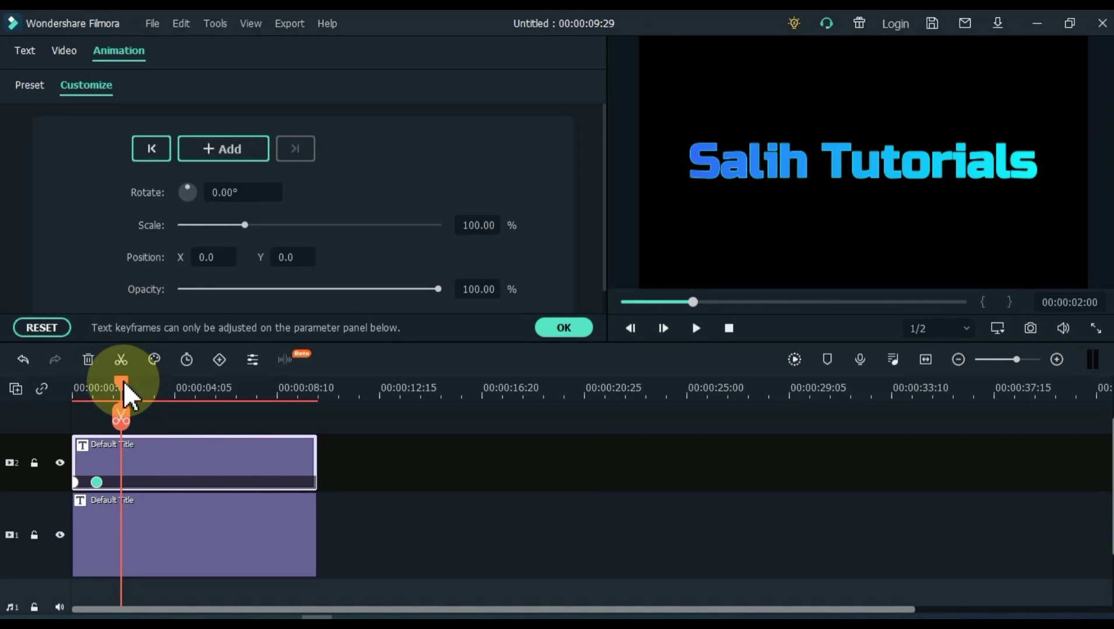
left_click(233, 156)
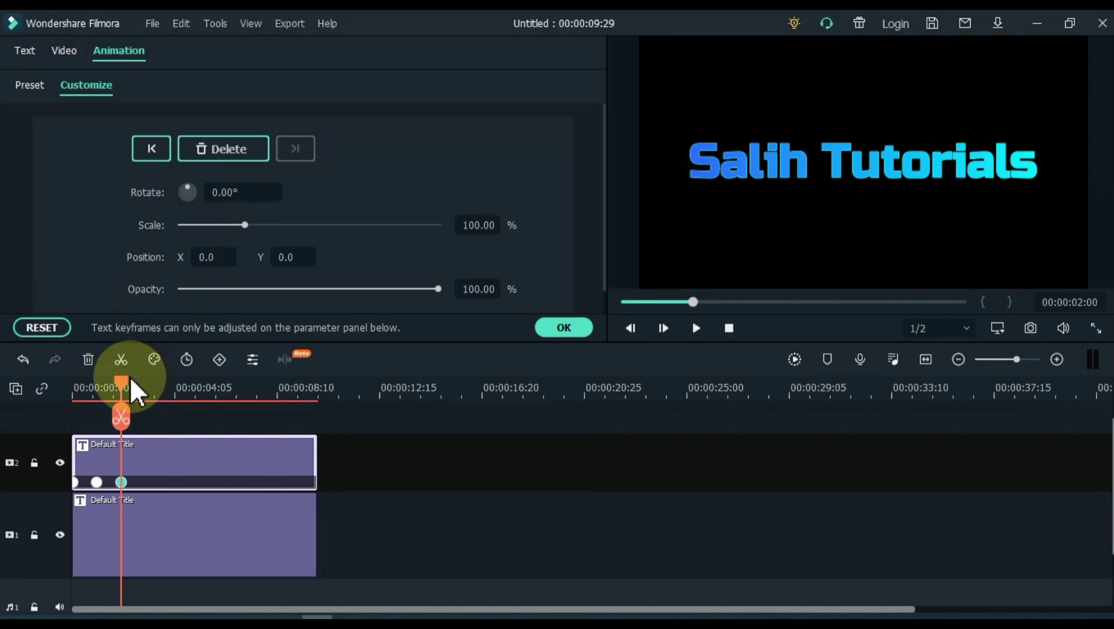
left_click_drag(123, 386, 219, 384)
left_click(228, 150)
Add further keyframes at each second from 4 seconds through the clip's end
left_click(218, 150)
key("Return")
key("Return")
left_click(244, 392)
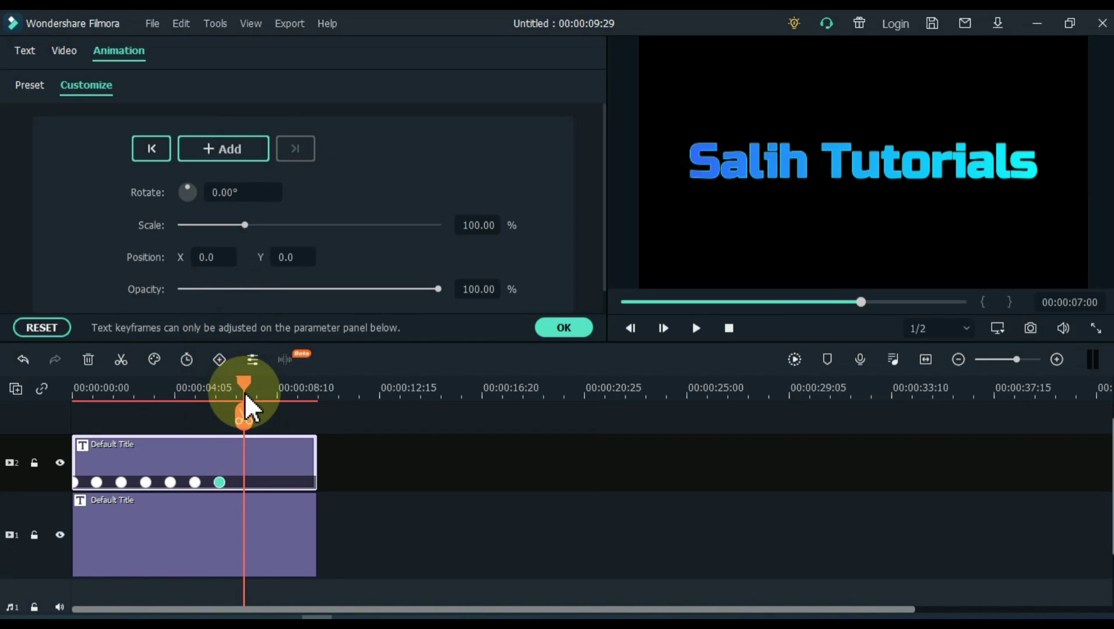
left_click(267, 386)
key("Return")
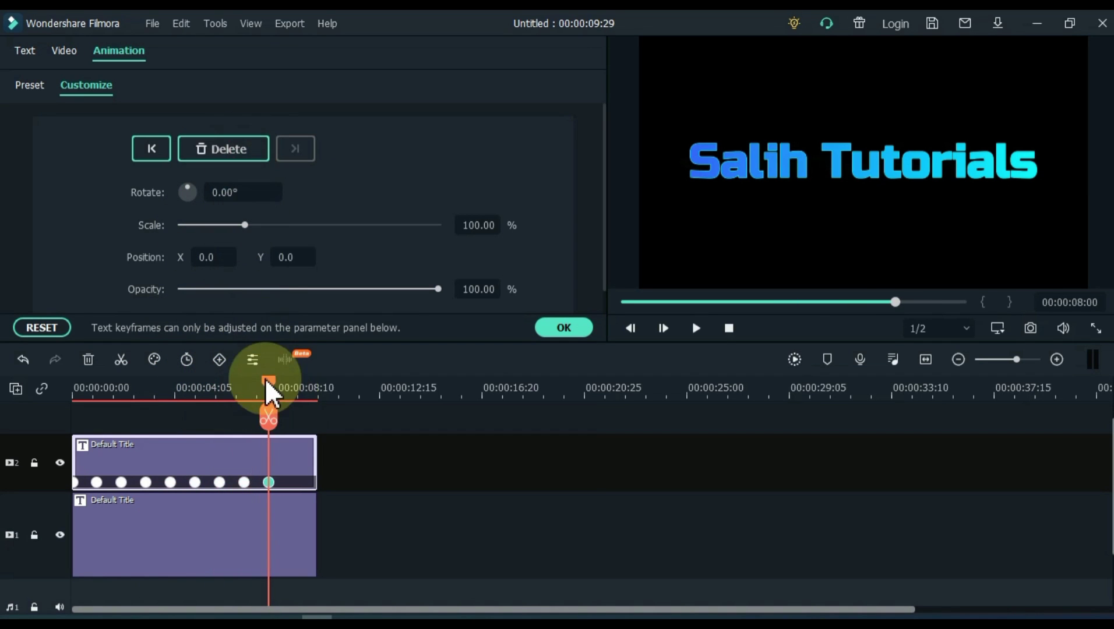
left_click(294, 384)
left_click(240, 156)
left_click_drag(300, 384, 318, 383)
left_click(239, 154)
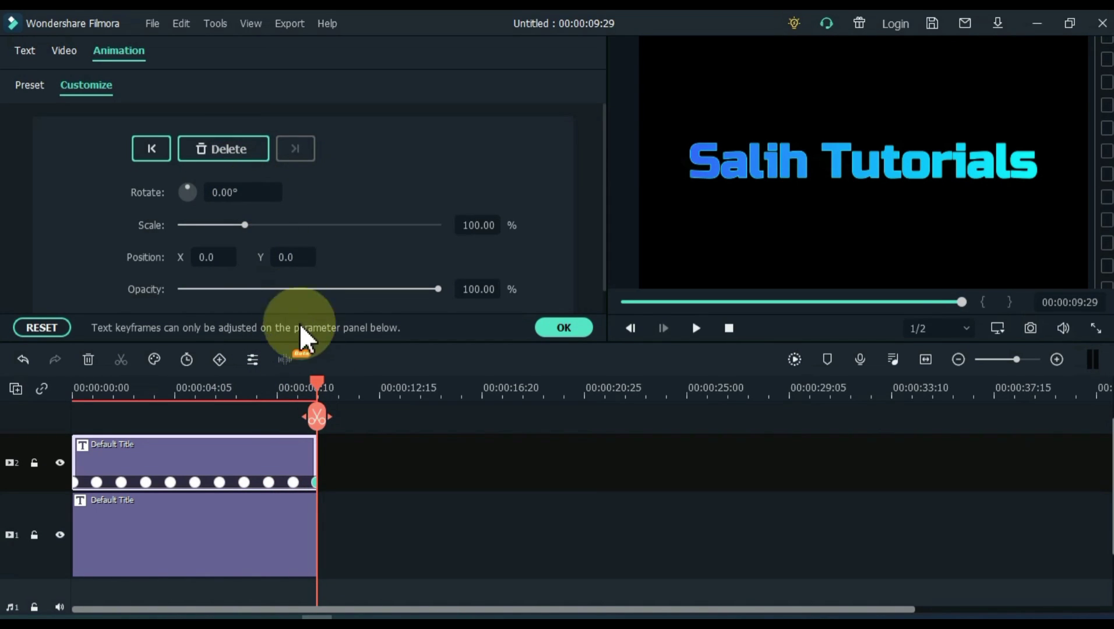
Set opacity to 0% at the 1, 3, 5, 7 and 9-second keyframes and confirm
left_click(97, 482)
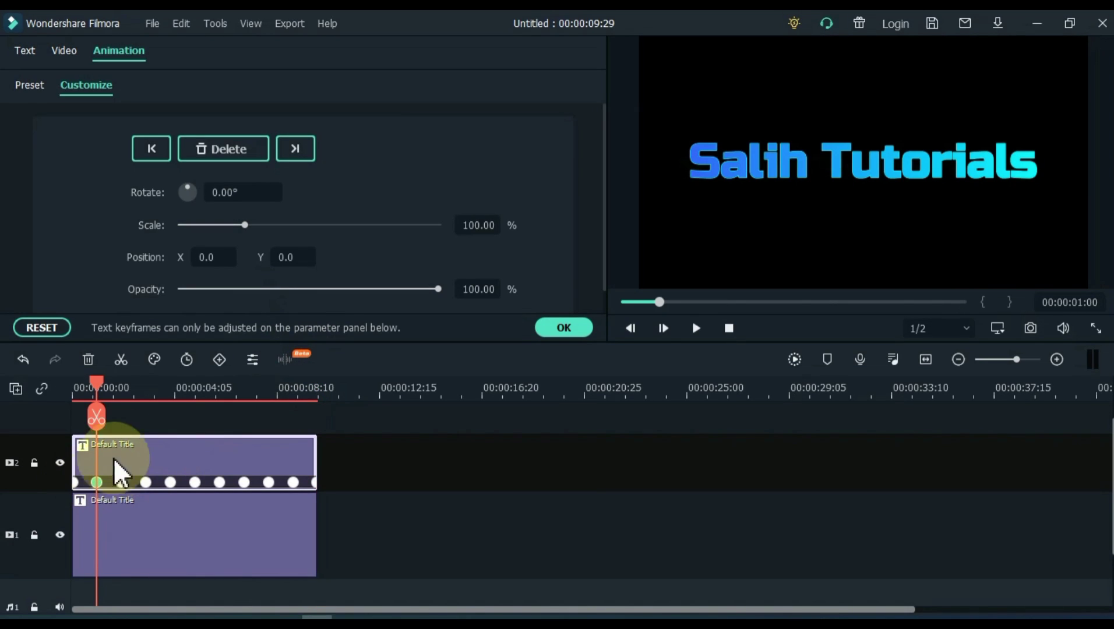
left_click(185, 289)
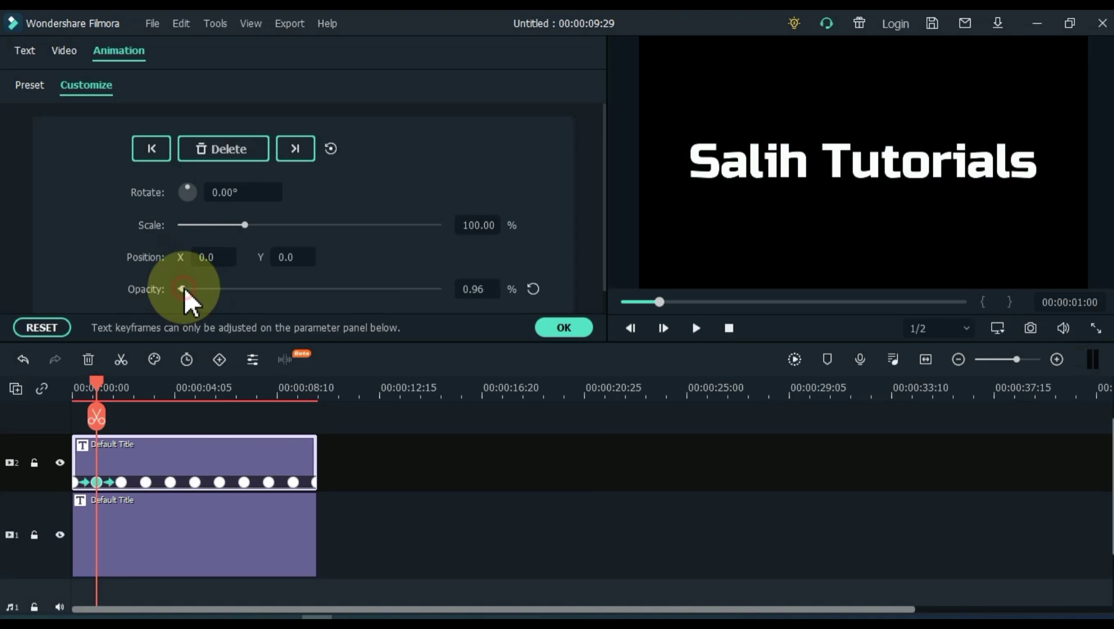
left_click(145, 482)
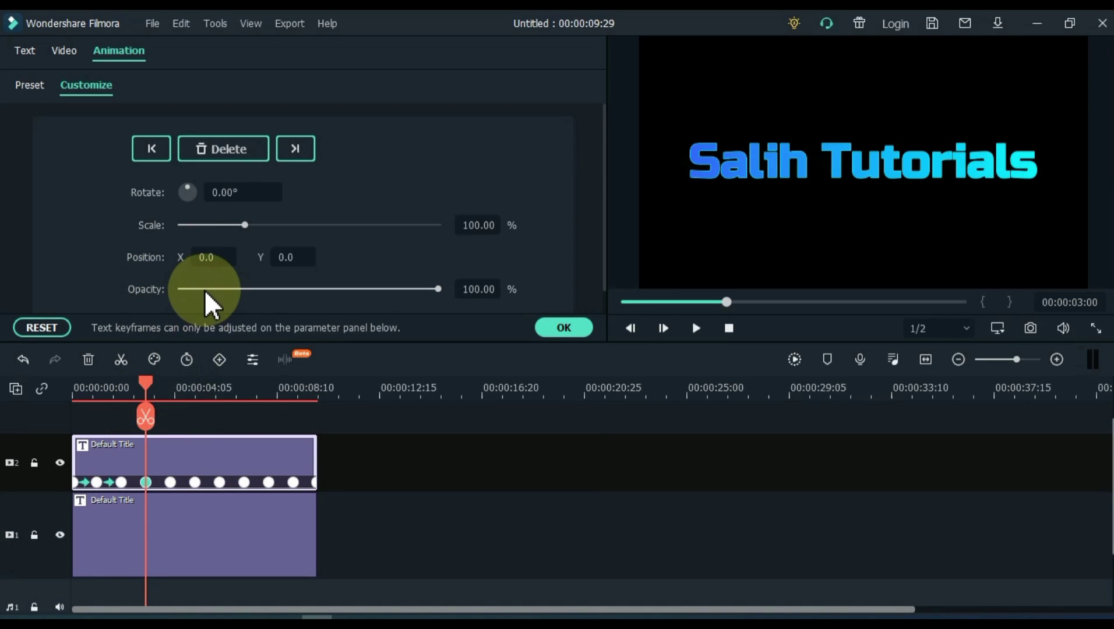
left_click_drag(202, 292, 153, 291)
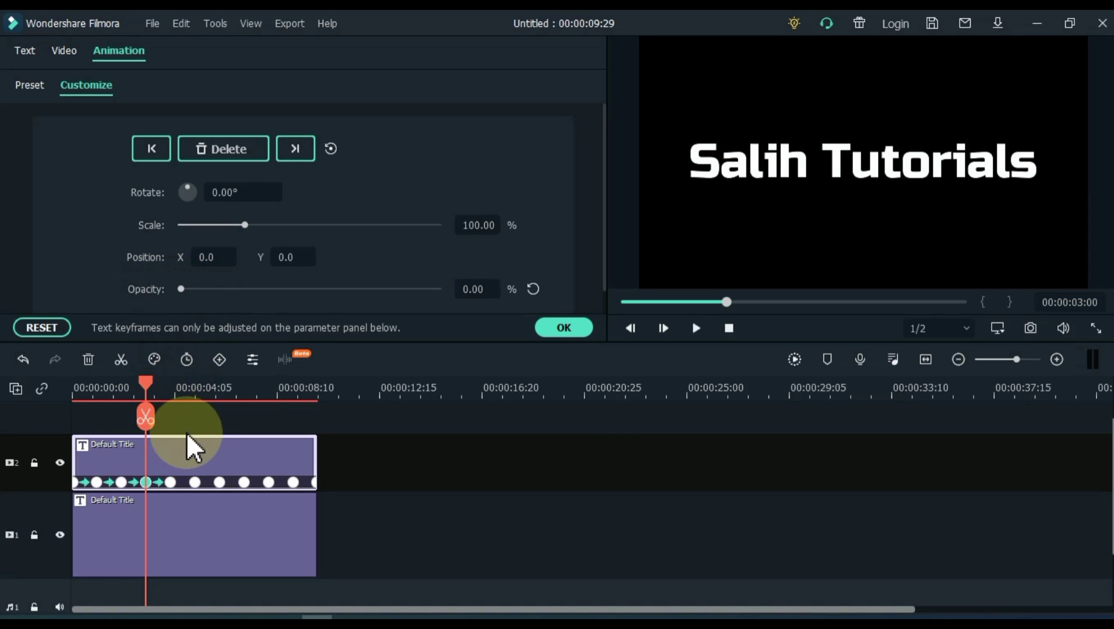
left_click(195, 482)
left_click(183, 289)
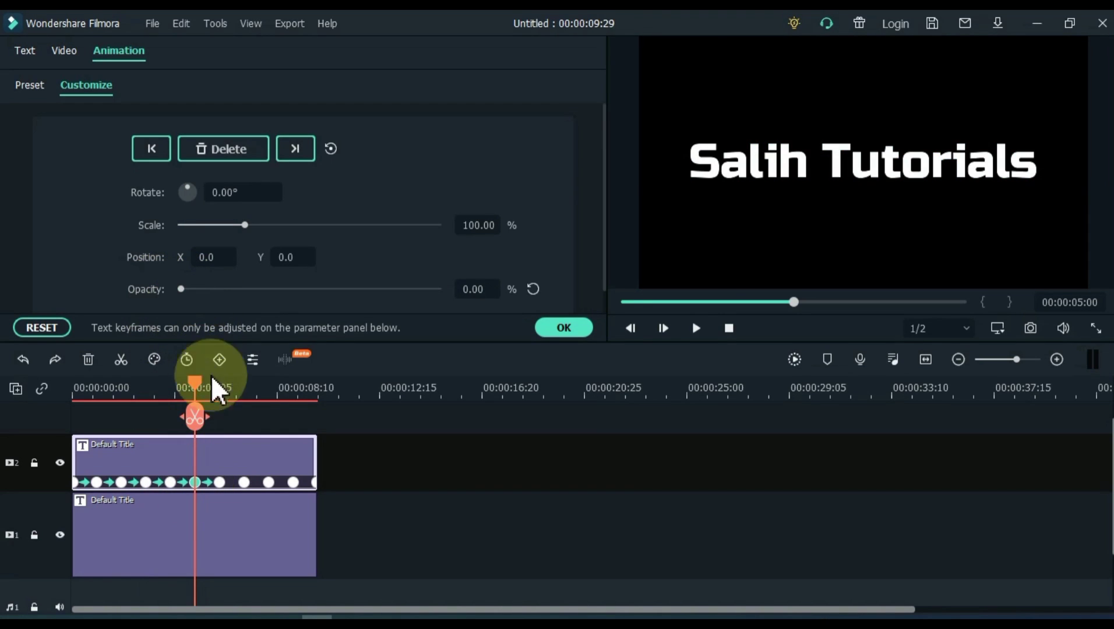
left_click(245, 483)
left_click(192, 287)
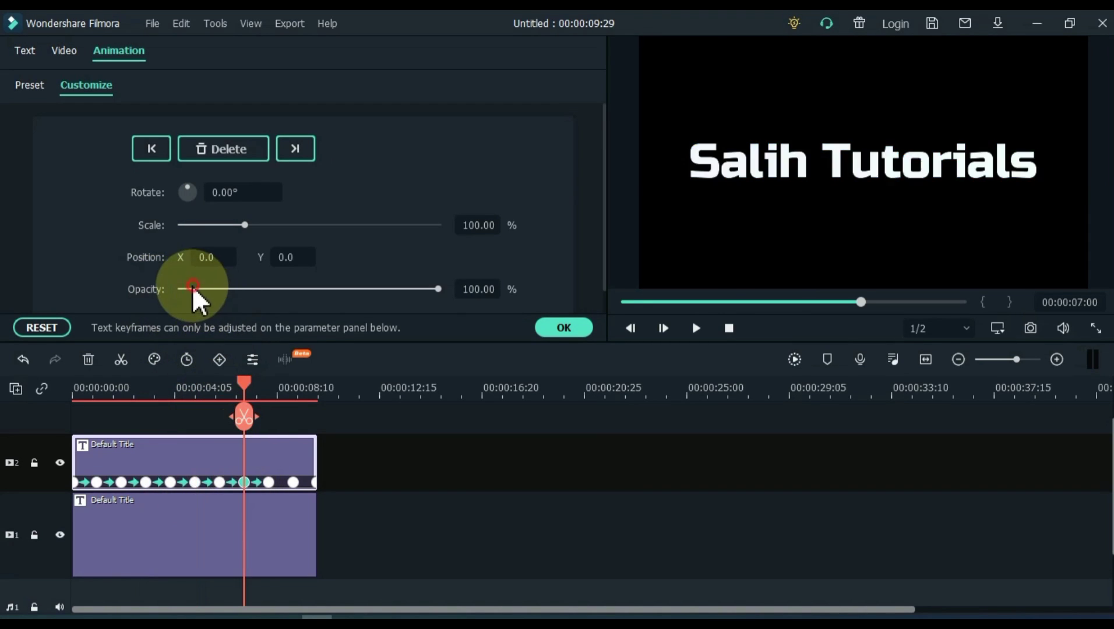
left_click(293, 483)
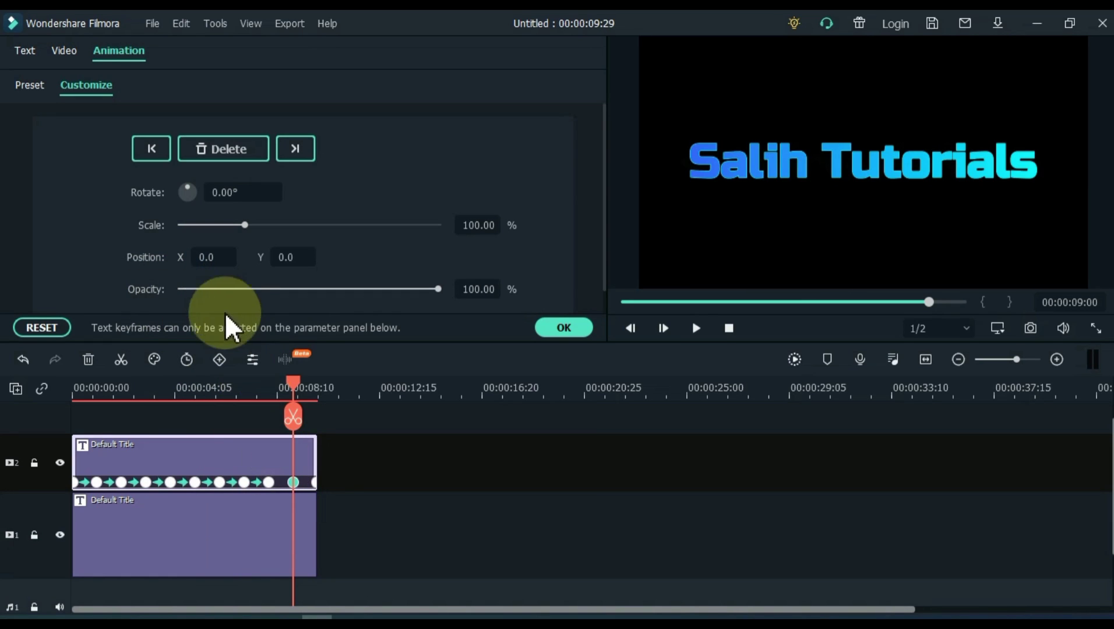
left_click(195, 288)
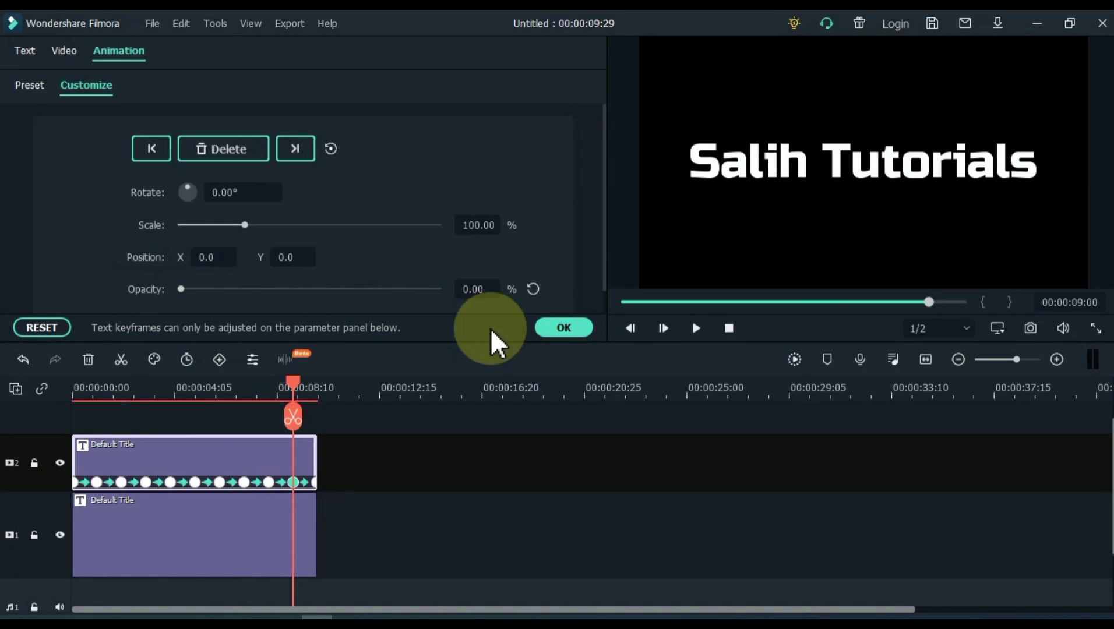
left_click(548, 328)
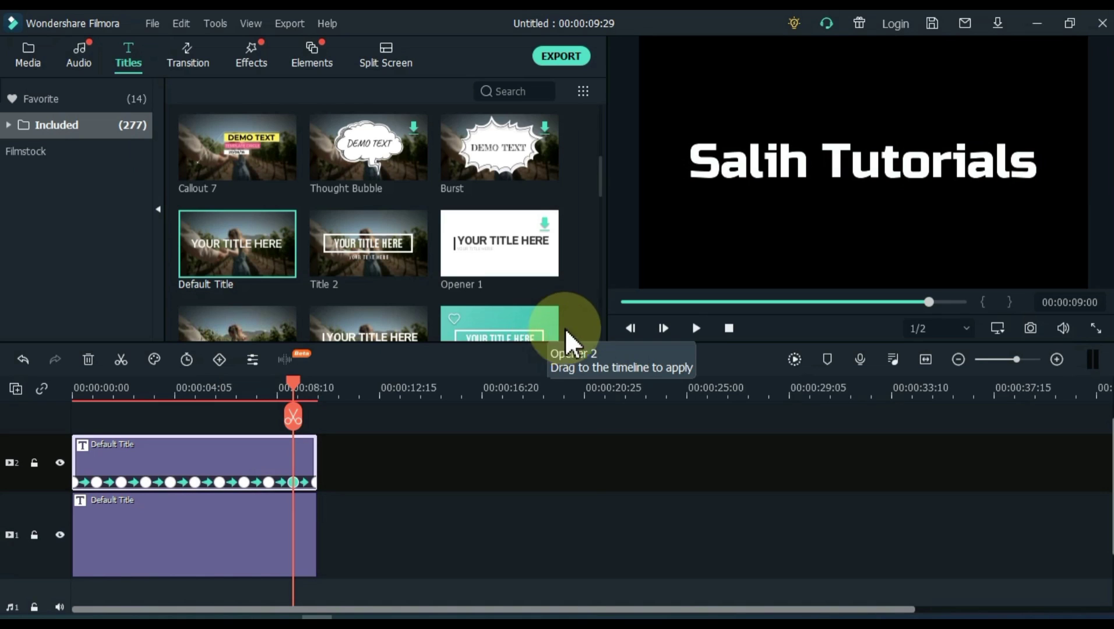
Preview the blinking title, then move both title clips up to free the bottom track
left_click(695, 327)
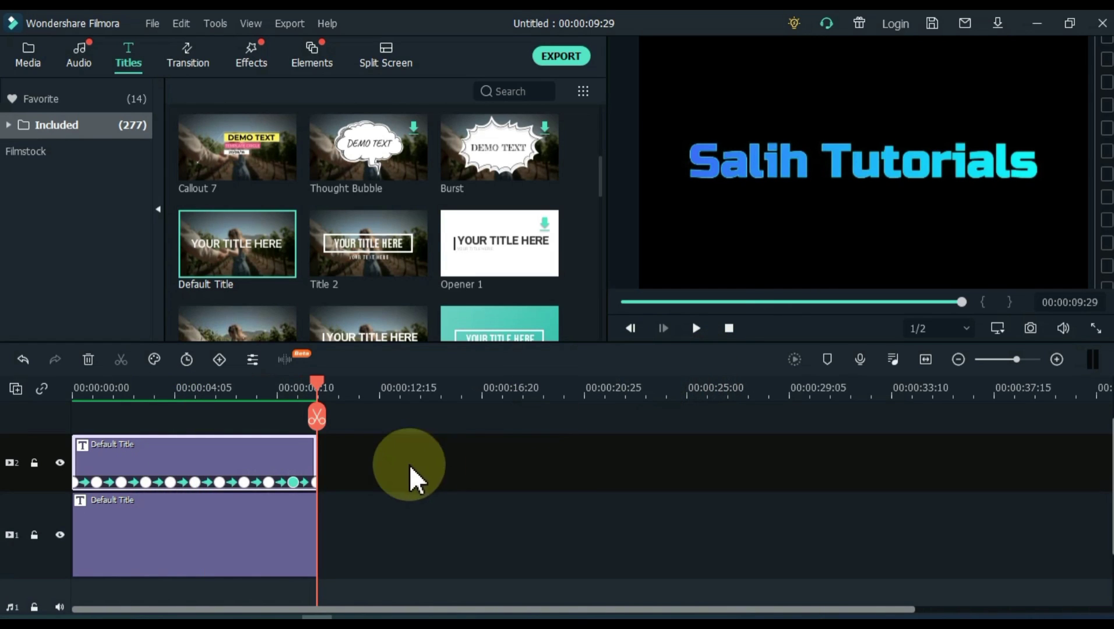
left_click(195, 566)
left_click_drag(196, 566, 104, 485)
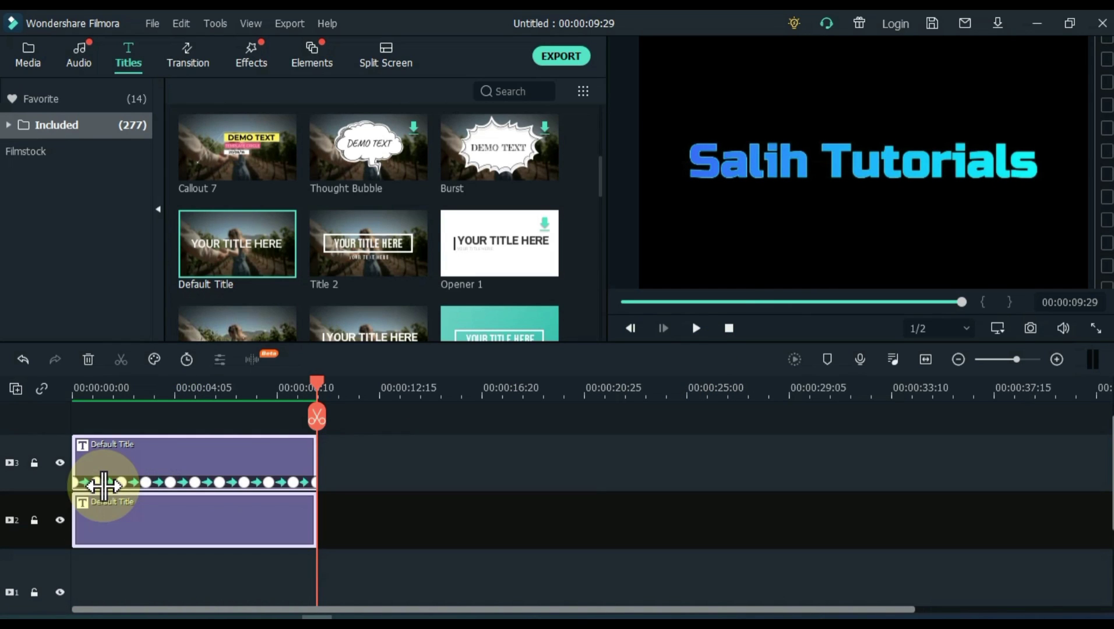
Put a White sample colour clip on the bottom track, match the titles' length, and play from the start
left_click(26, 56)
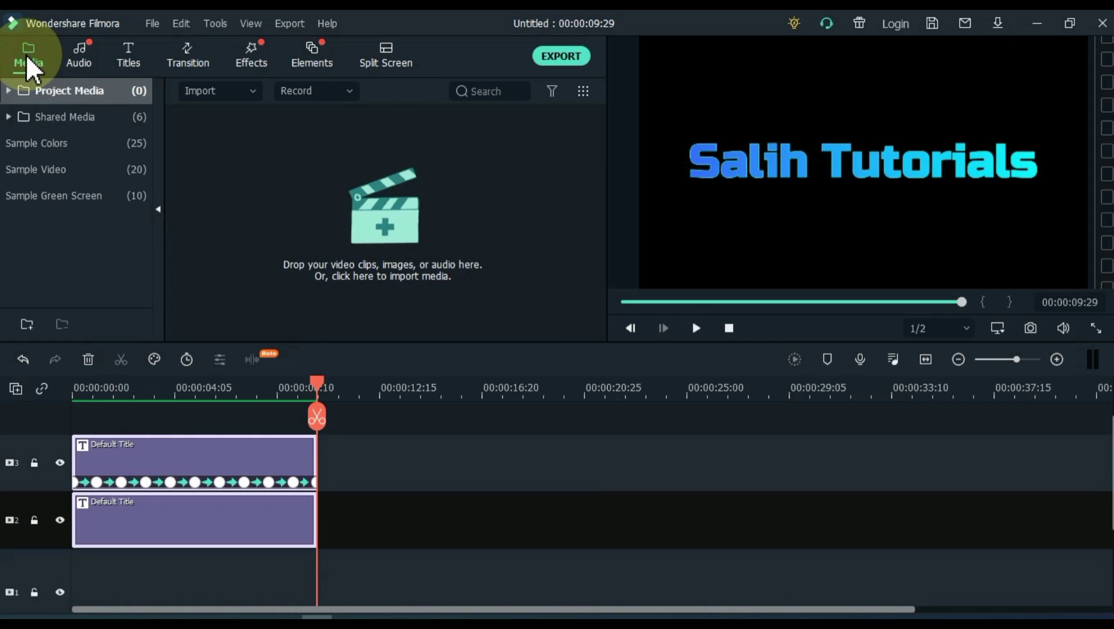
left_click(82, 143)
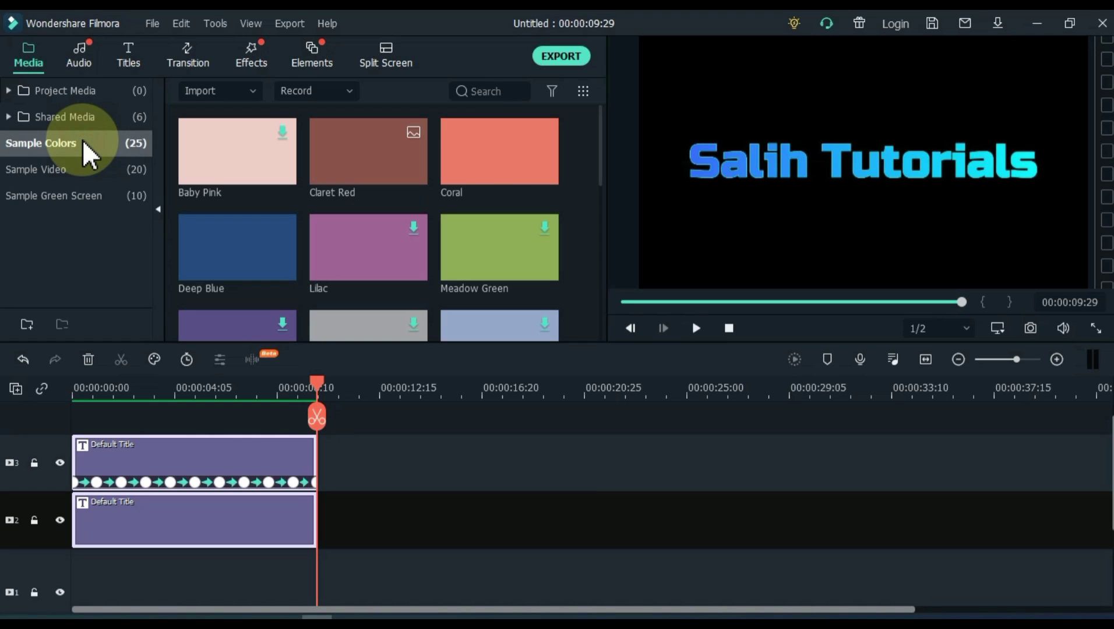
scroll(333, 174, "down", 3)
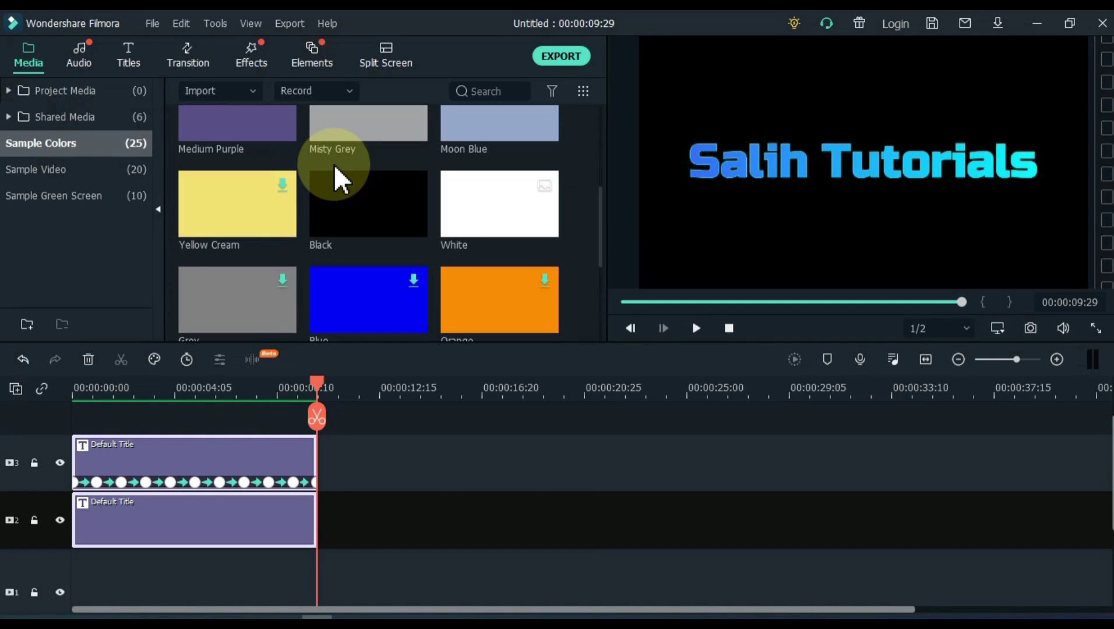
left_click_drag(453, 219, 86, 589)
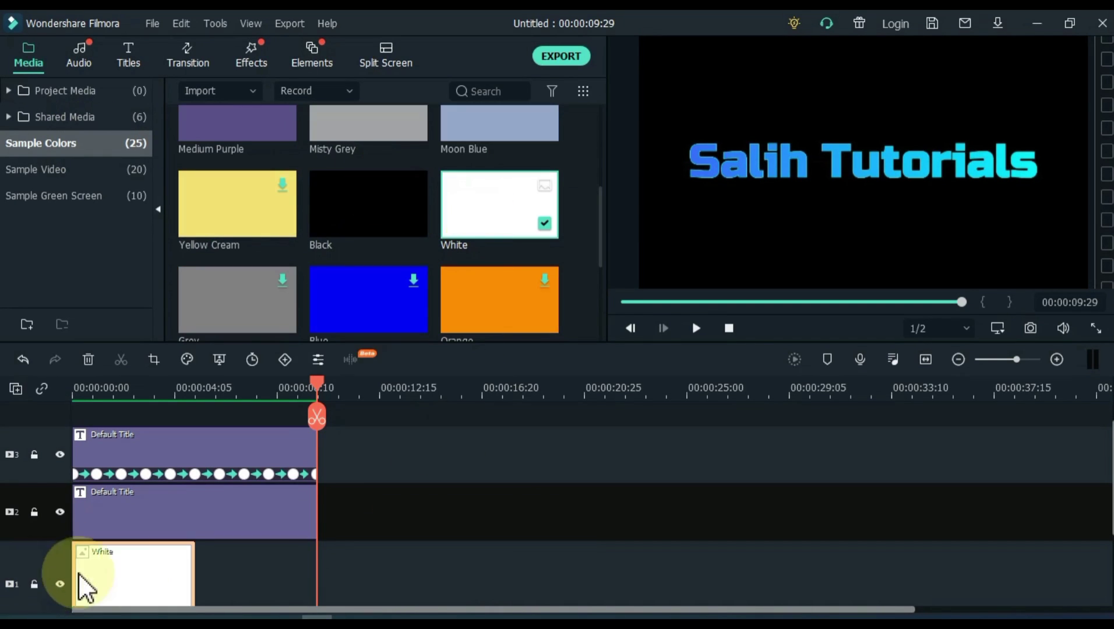
left_click_drag(193, 573, 324, 573)
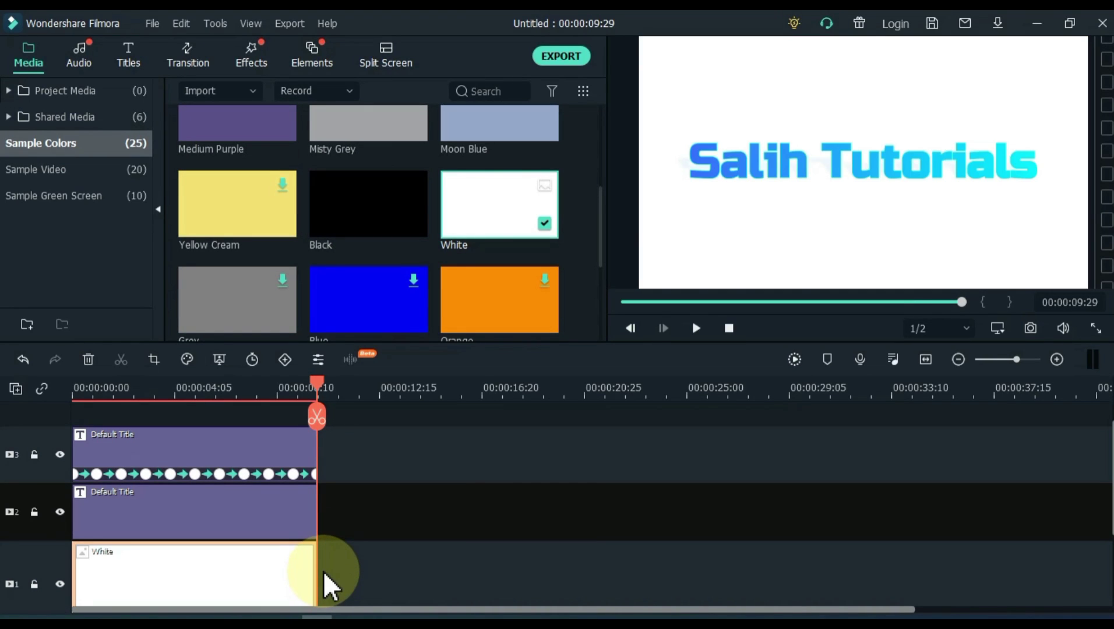
key("Home")
left_click(697, 329)
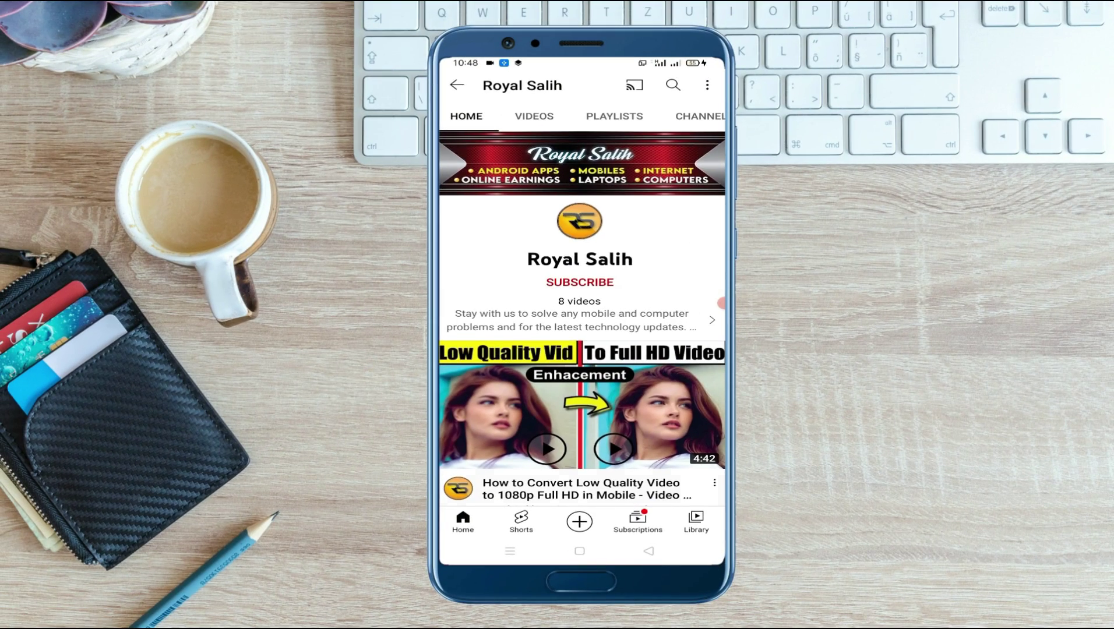
Open the 'How to Convert Low Quality Video to 1080p Full HD in Mobile' video and subscribe to the channel
scroll(721, 303, "down", 1)
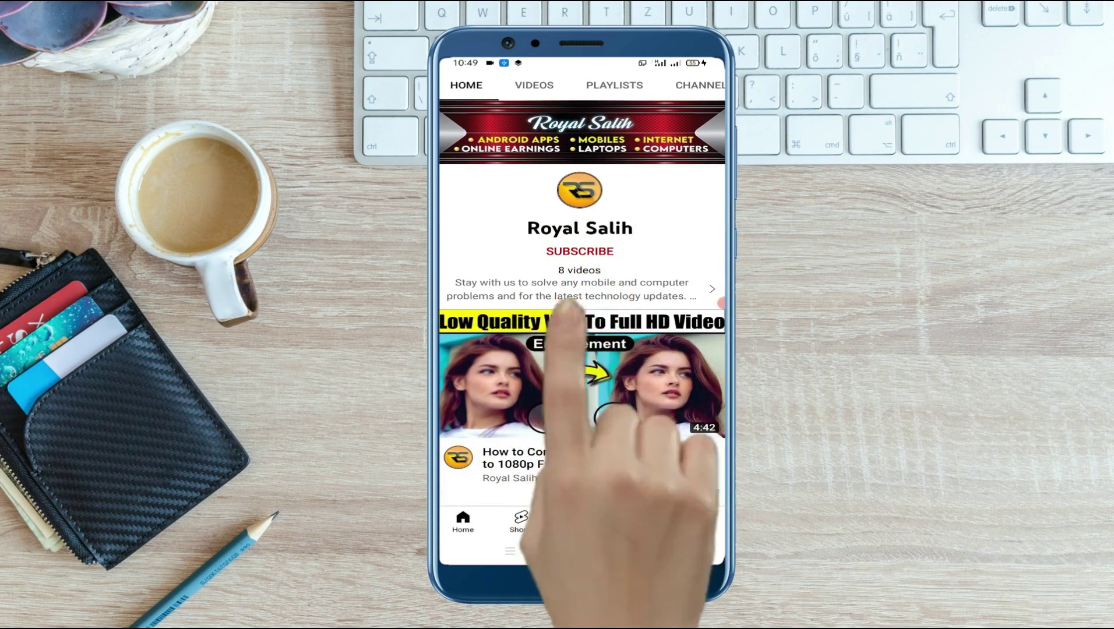
left_click(580, 373)
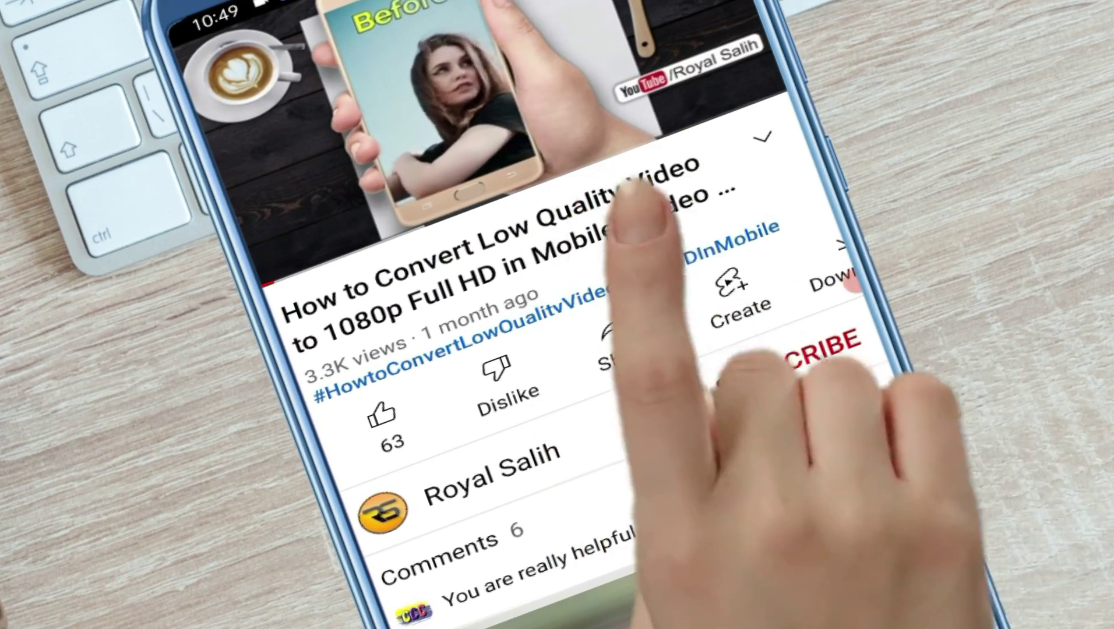
left_click(752, 361)
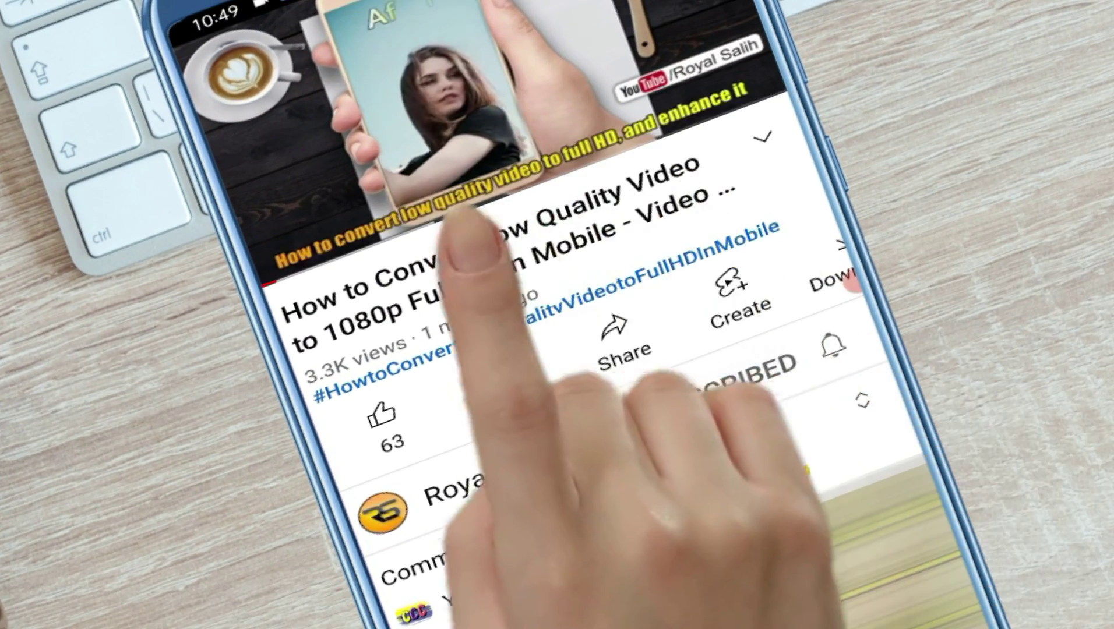